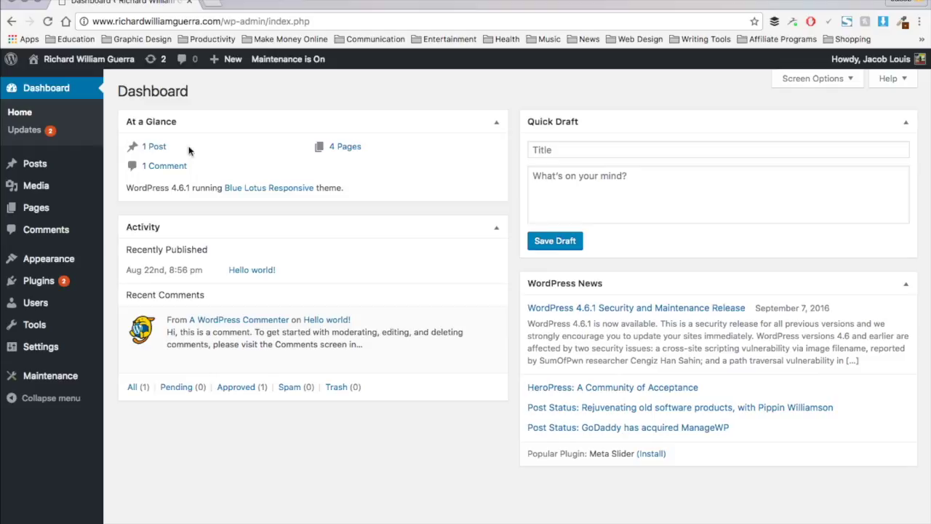
Search the plugin directory for 'page builder siteorigin', then install and activate Page Builder by SiteOrigin
mouse_move(56, 263)
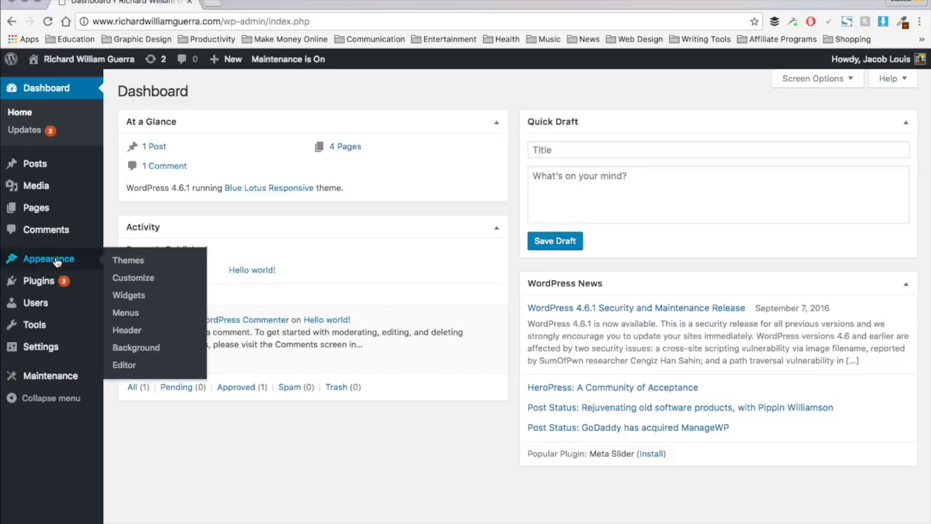
mouse_move(43, 281)
click(123, 301)
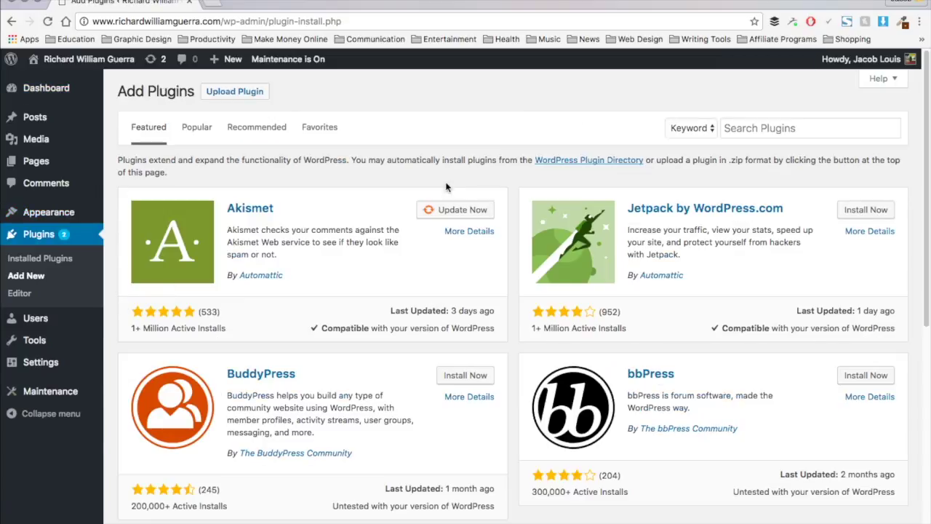
click(746, 129)
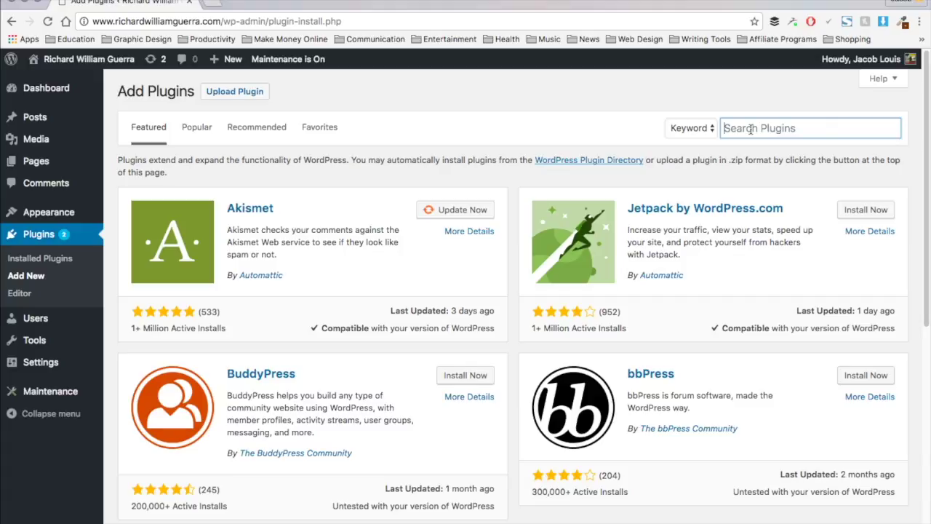
text(pa)
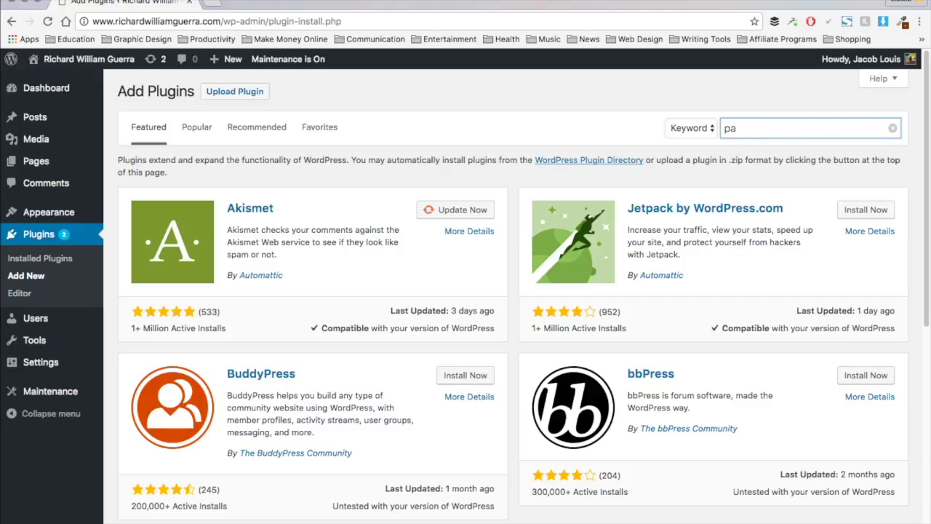
text(ge)
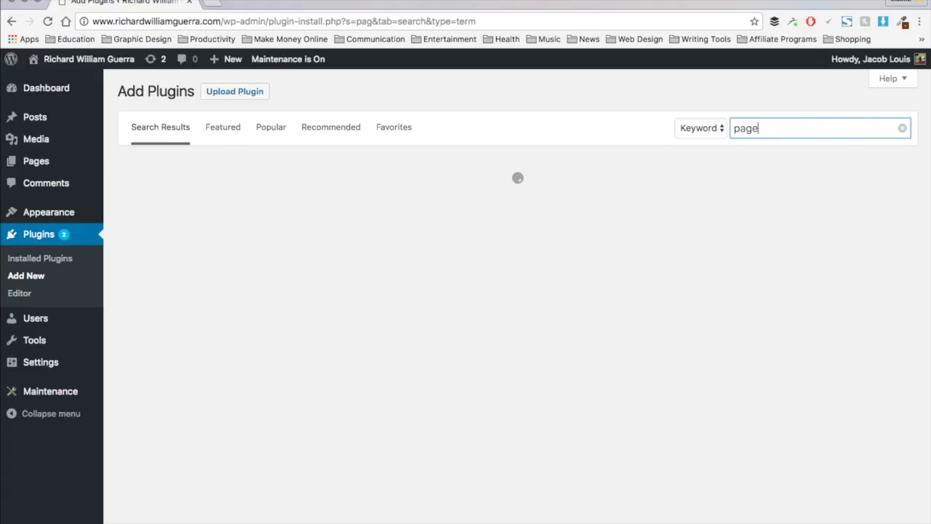
text( builder site)
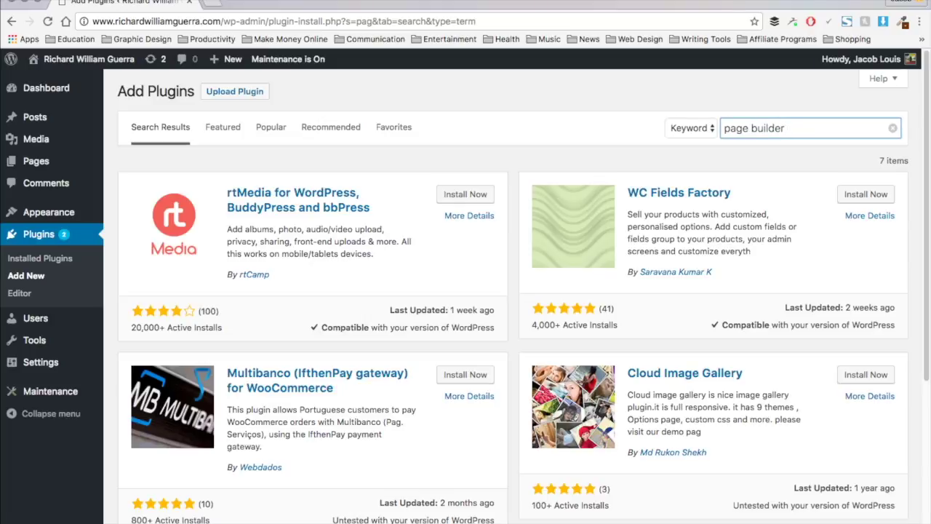
key(BackSpace)
text(origin)
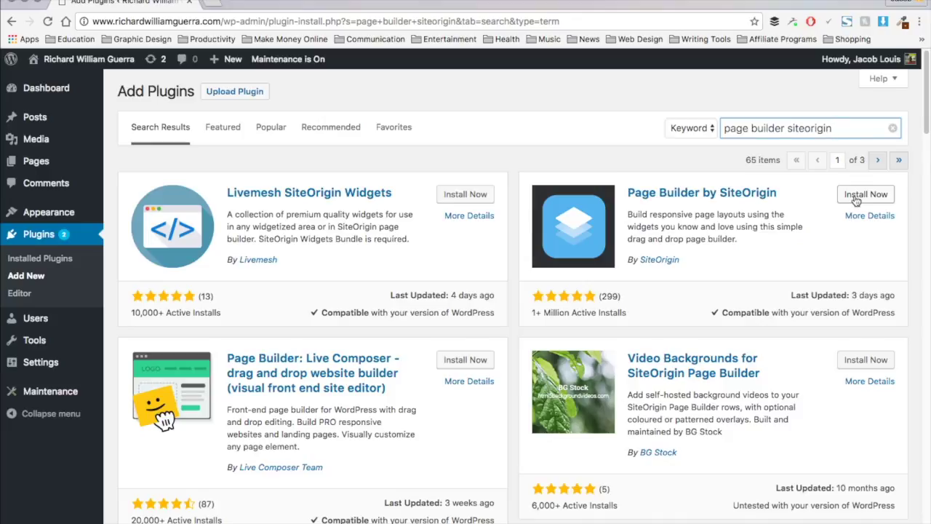
click(856, 198)
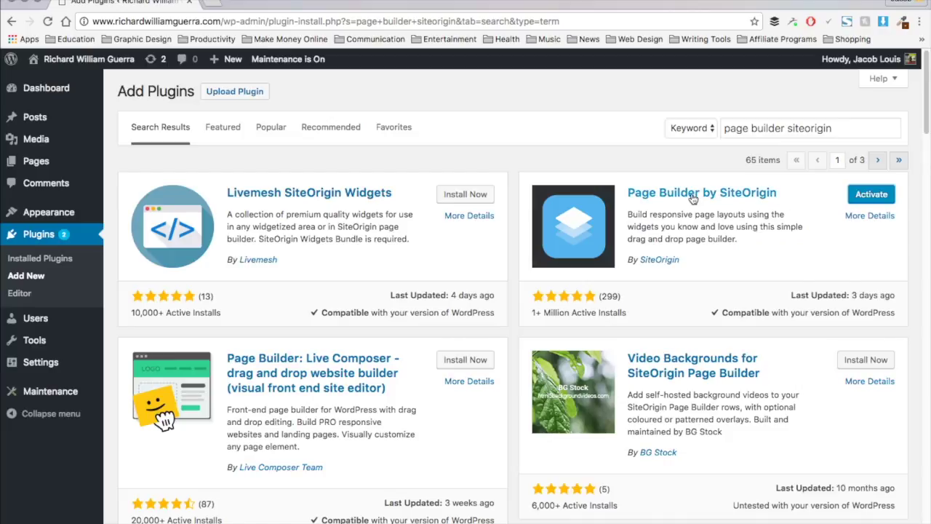
click(866, 195)
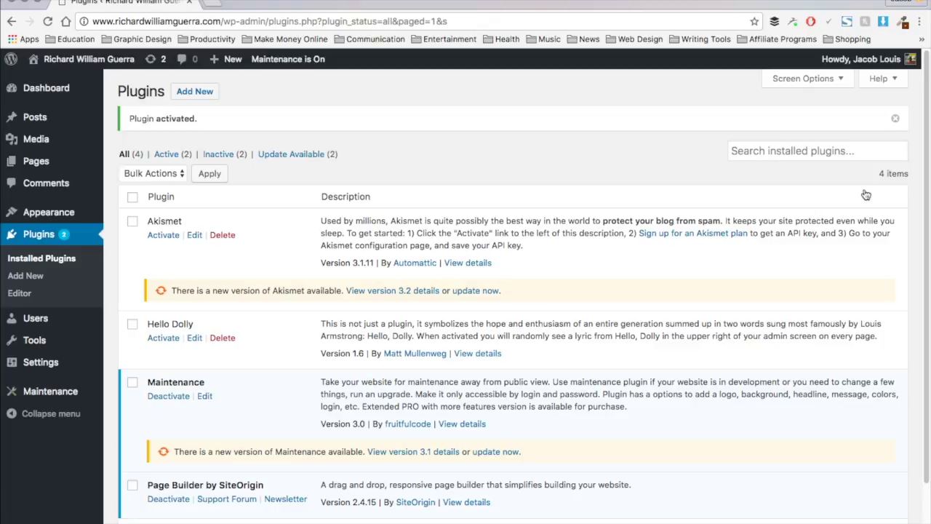
Check installed plugins for 'widget bundle', find no match, then go to Add New
click(775, 151)
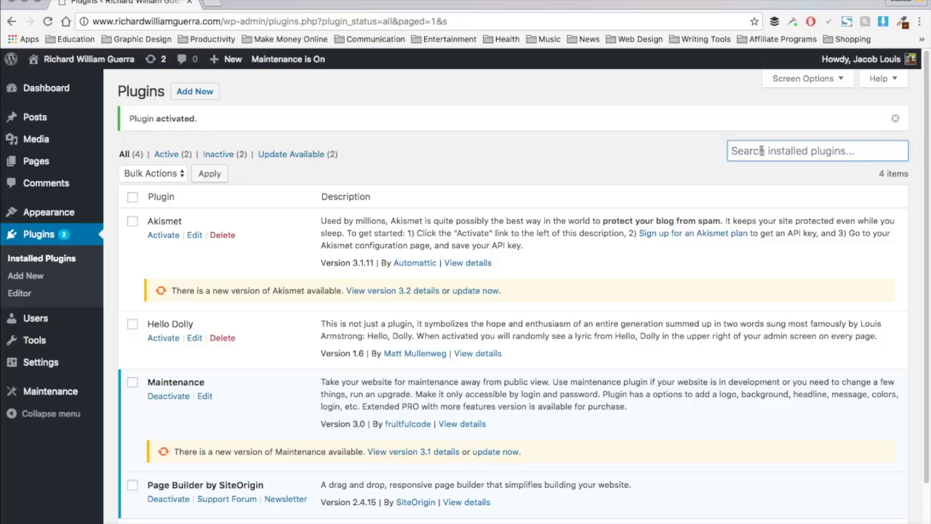
text(wi)
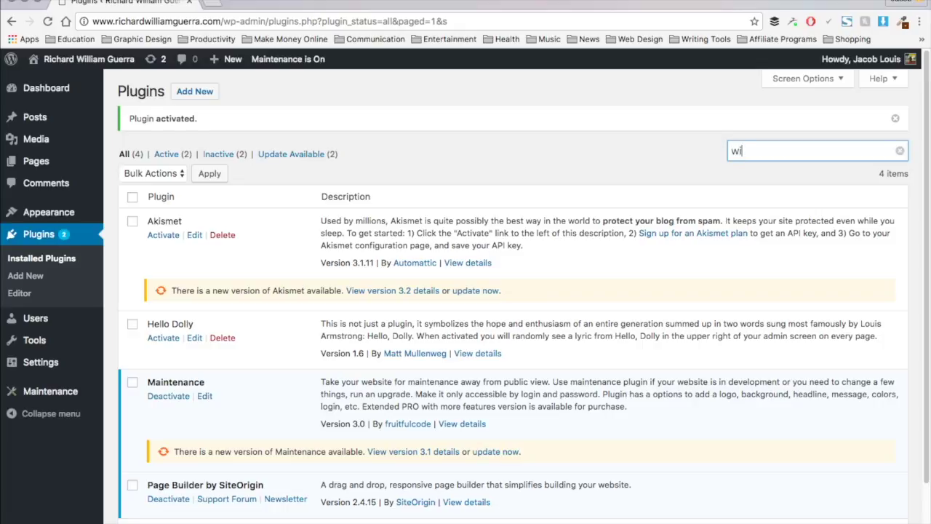
text(dget )
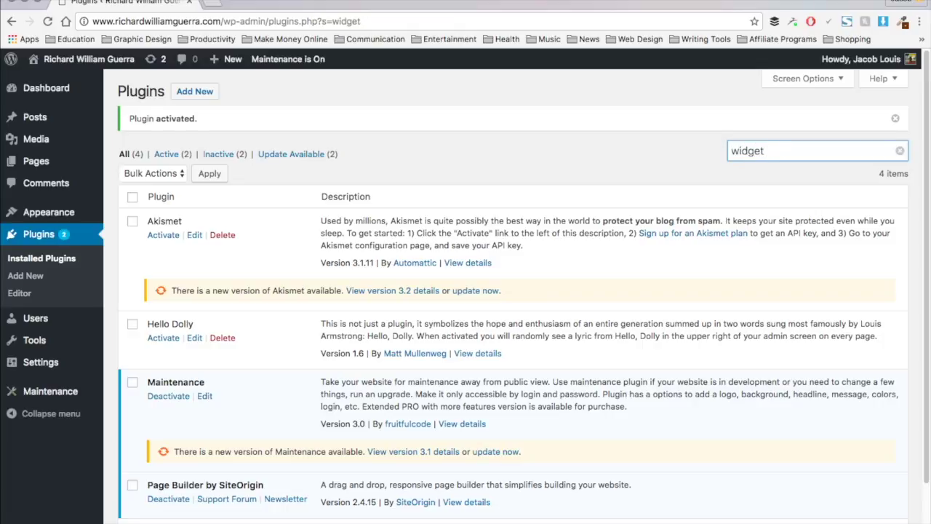
text(bundle)
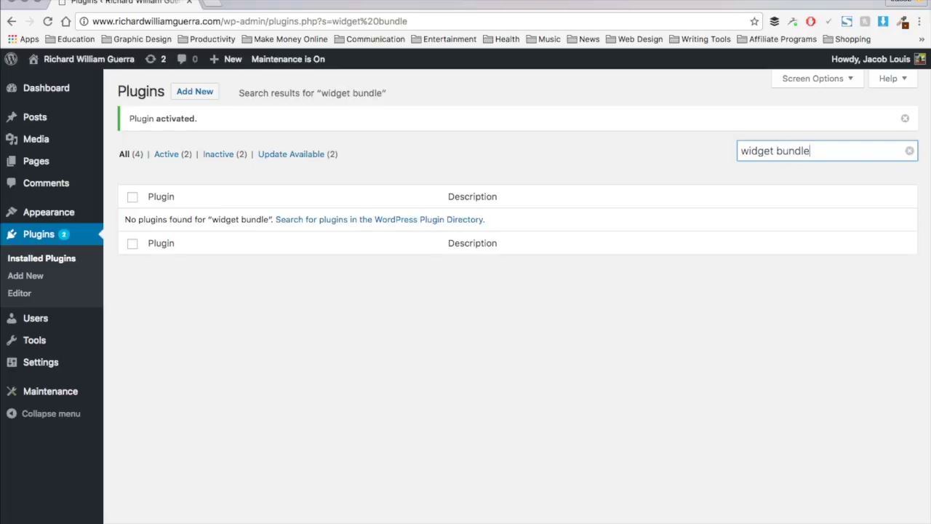
click(202, 93)
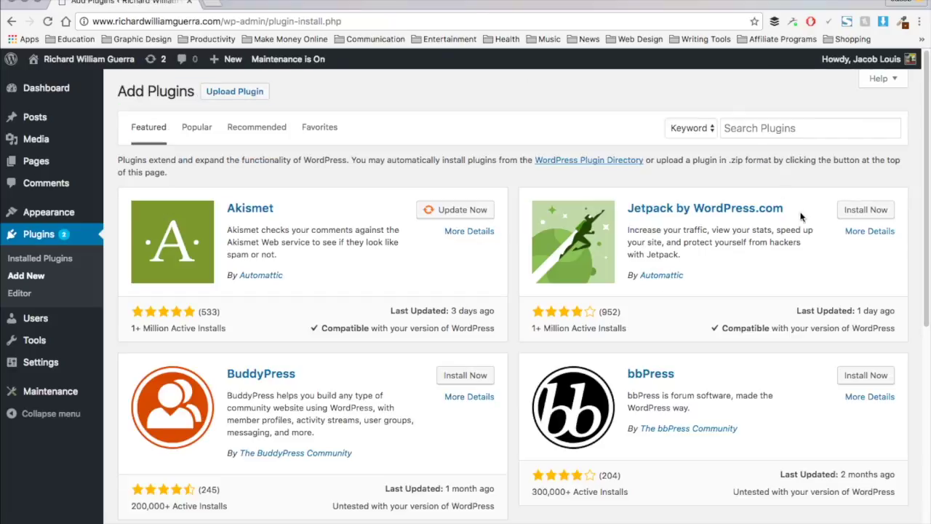
Search 'widget bundle siteorigin', then install and activate SiteOrigin Widgets Bundle
click(745, 133)
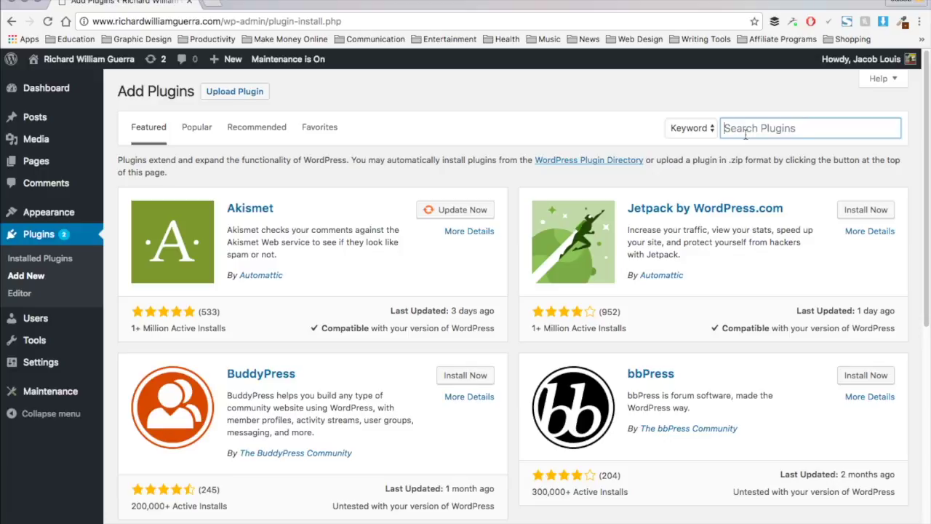
text(widget bu)
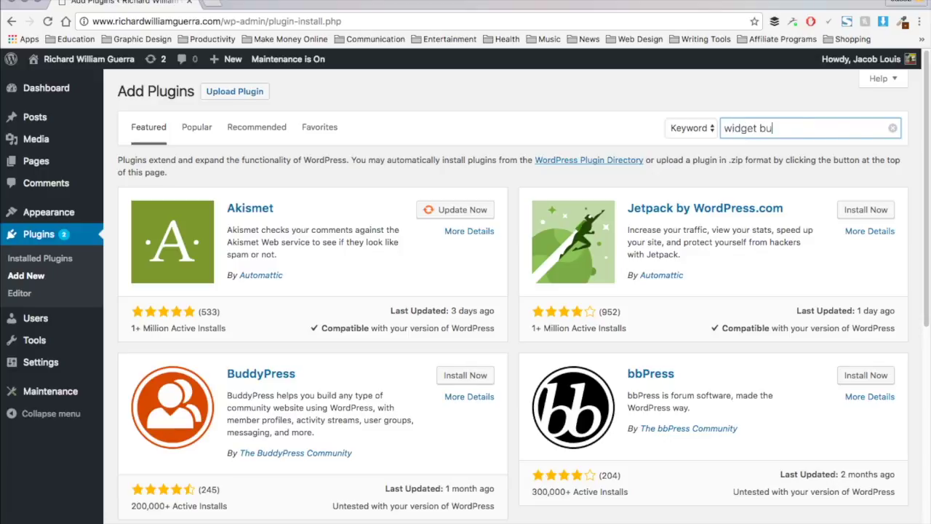
text(ndle site)
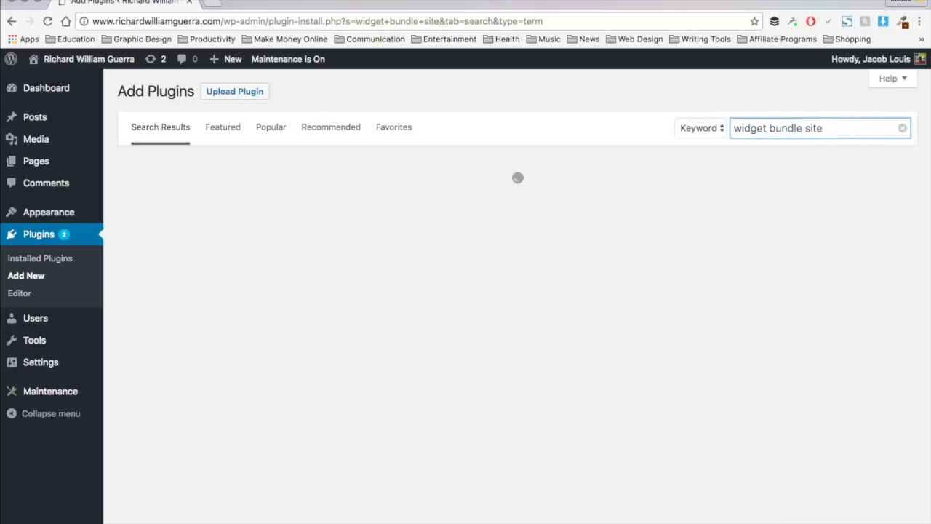
text(origin)
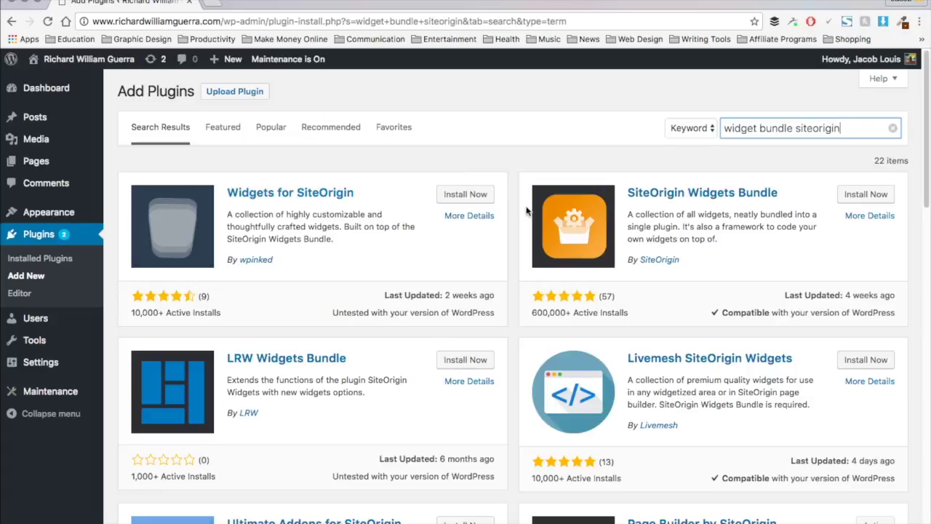
click(863, 198)
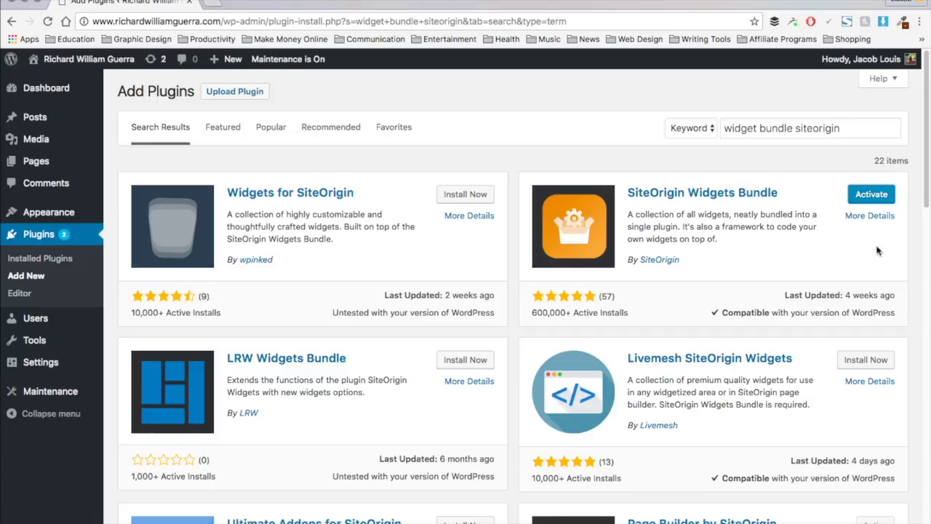
click(869, 198)
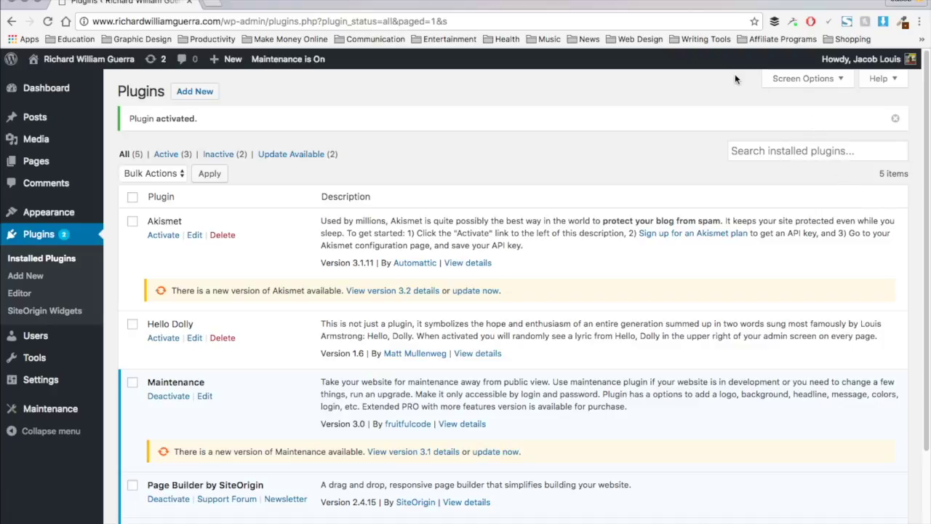
click(14, 276)
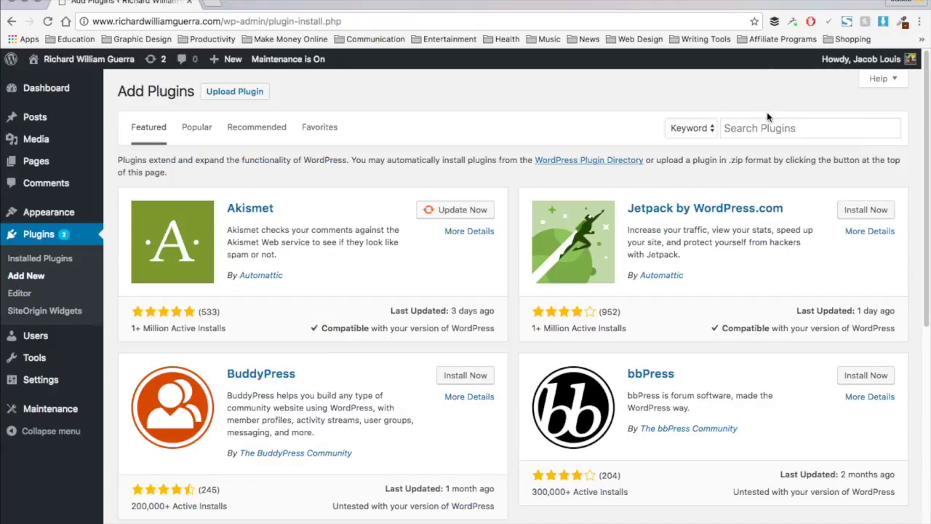
Put the cursor in the Search Plugins box and glance over the featured plugins
click(738, 127)
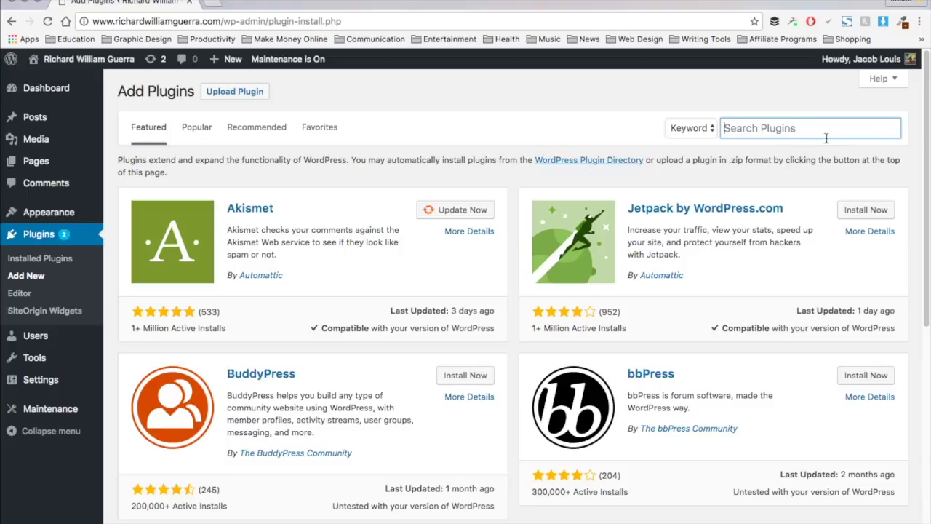
scroll(361, 229, down, 3)
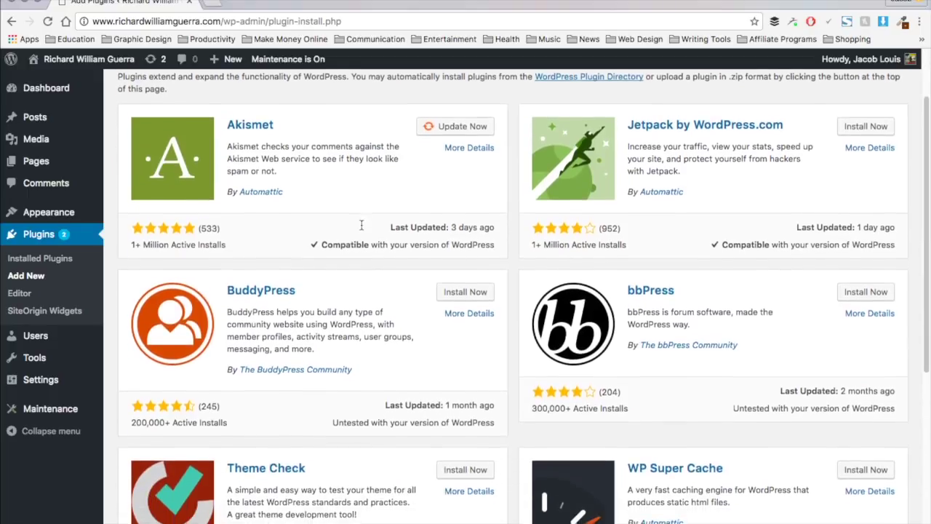
scroll(361, 224, up, 3)
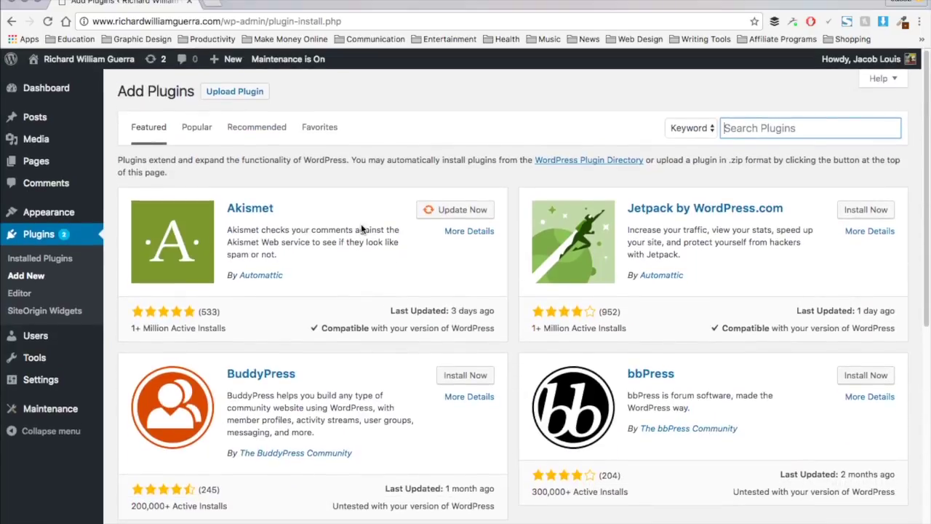
Search 'mailpoet', then install and activate MailPoet Newsletters
text(mailpoet)
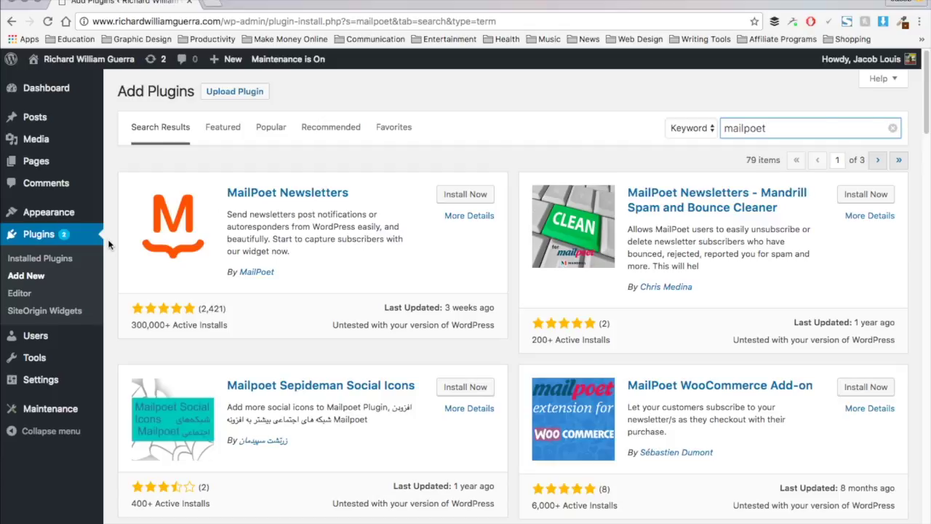
click(464, 195)
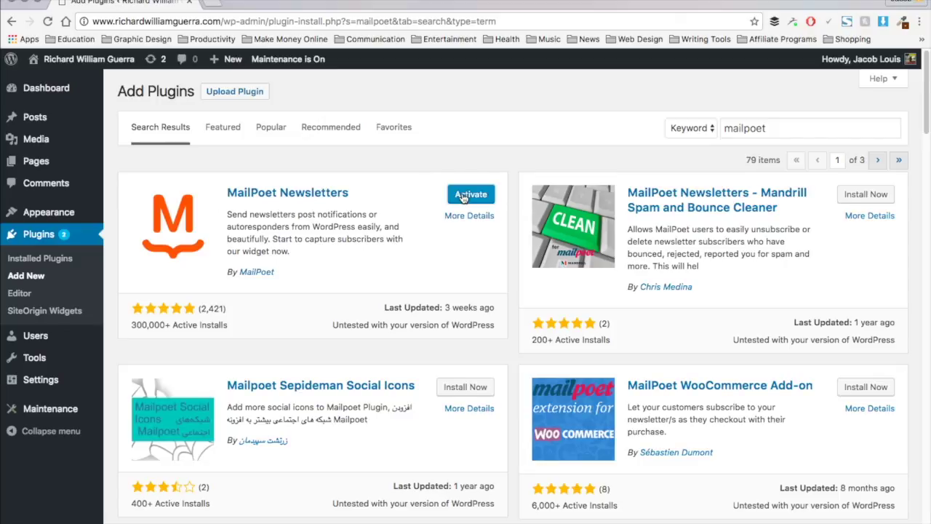
click(463, 196)
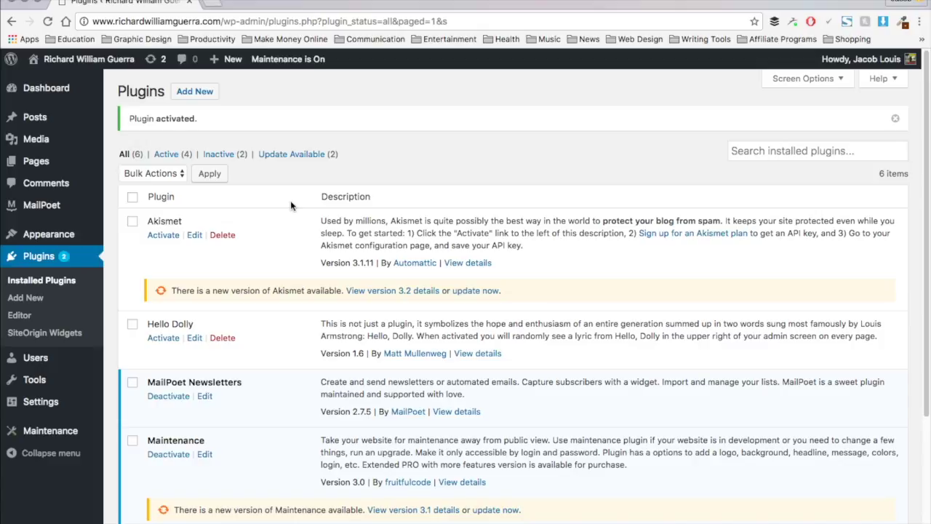
mouse_move(62, 205)
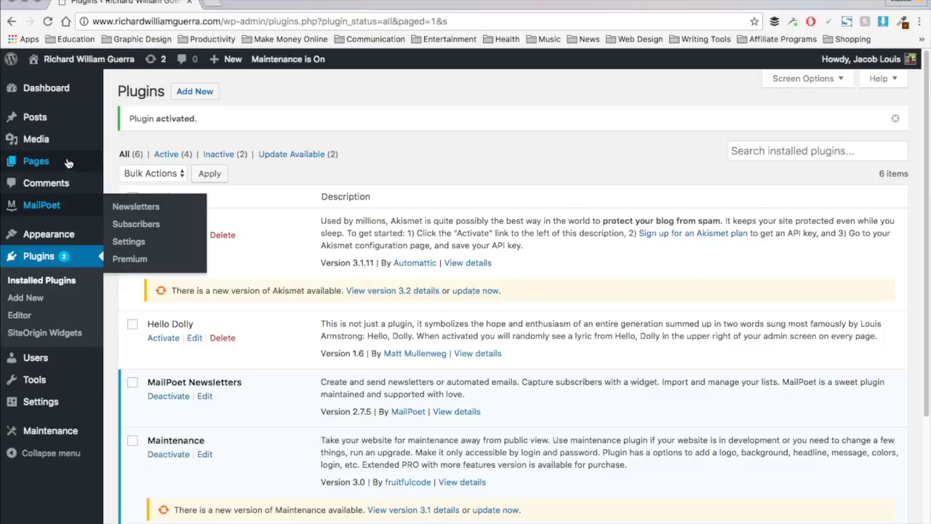
click(28, 298)
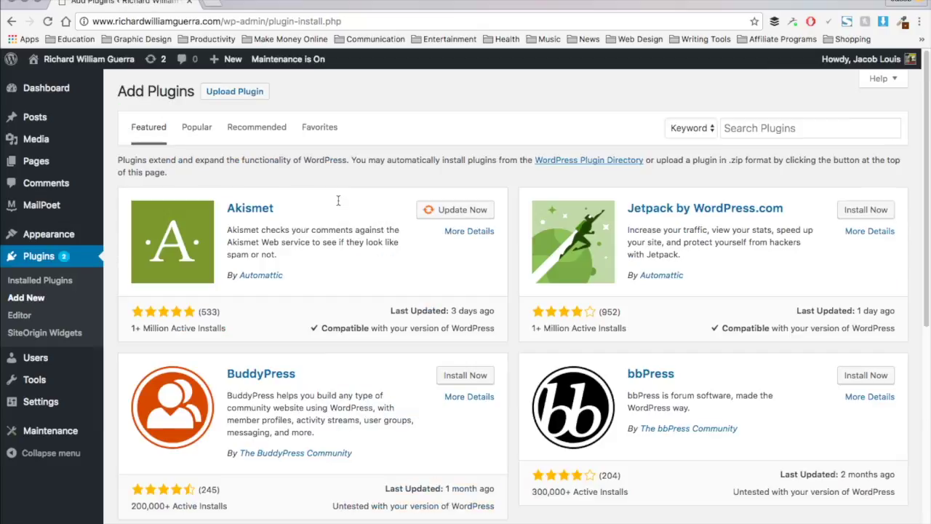
Search 'animate it', then install and activate the Animate It! plugin
click(749, 129)
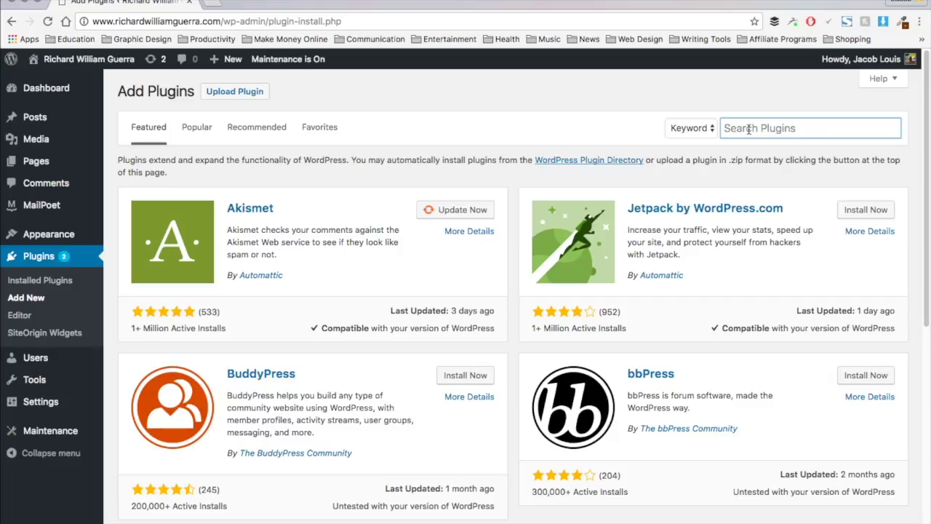
text(animate)
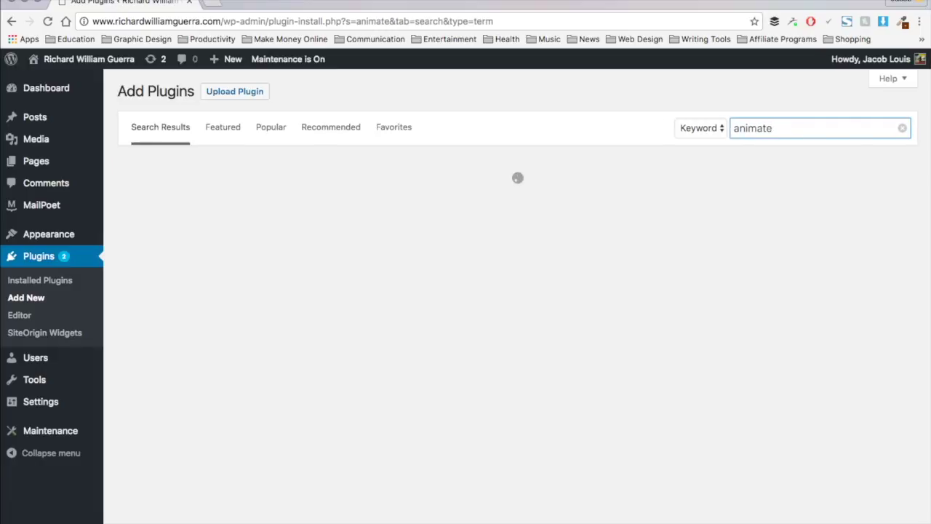
text( it)
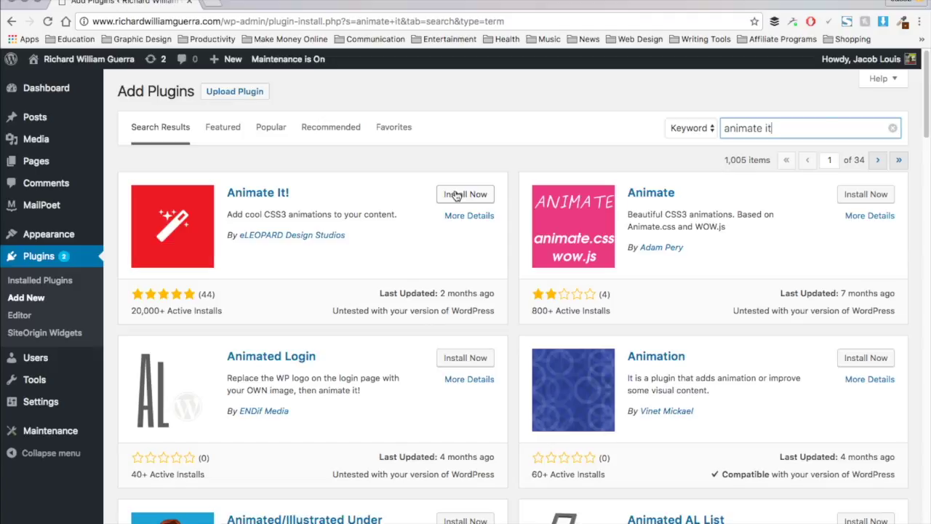
click(456, 195)
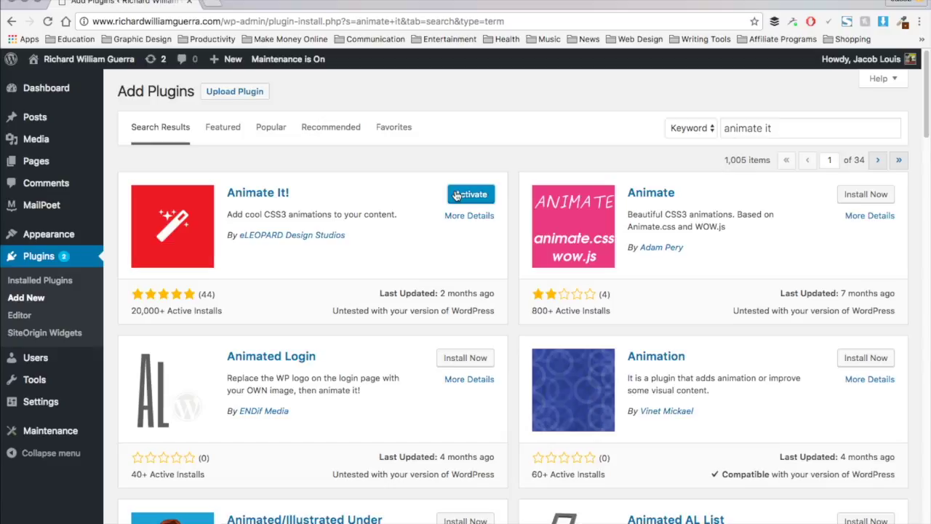
click(456, 195)
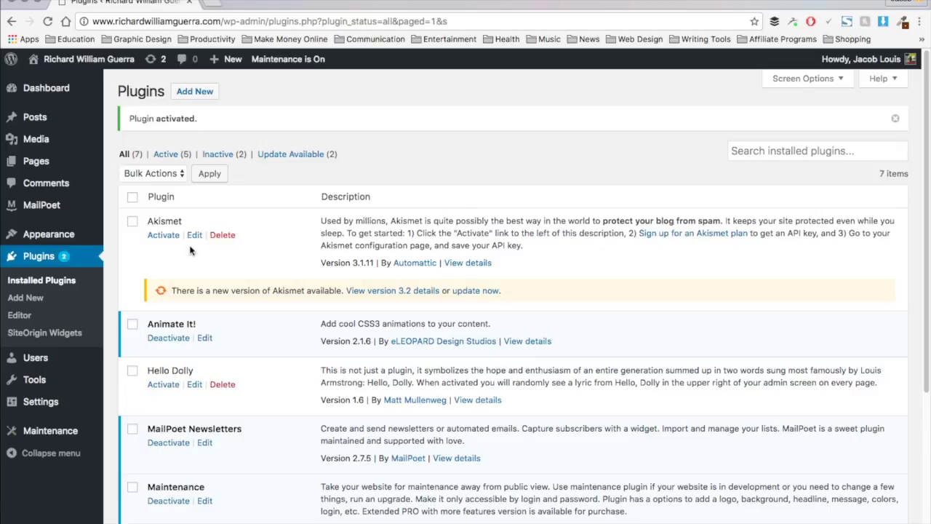
click(21, 297)
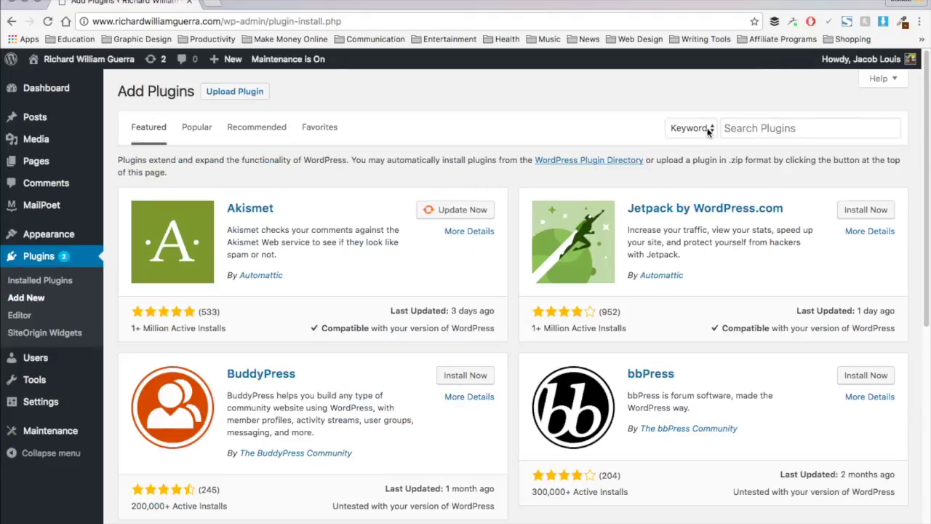
Search 'custom contact forms', then install and activate Custom Contact Forms
click(768, 129)
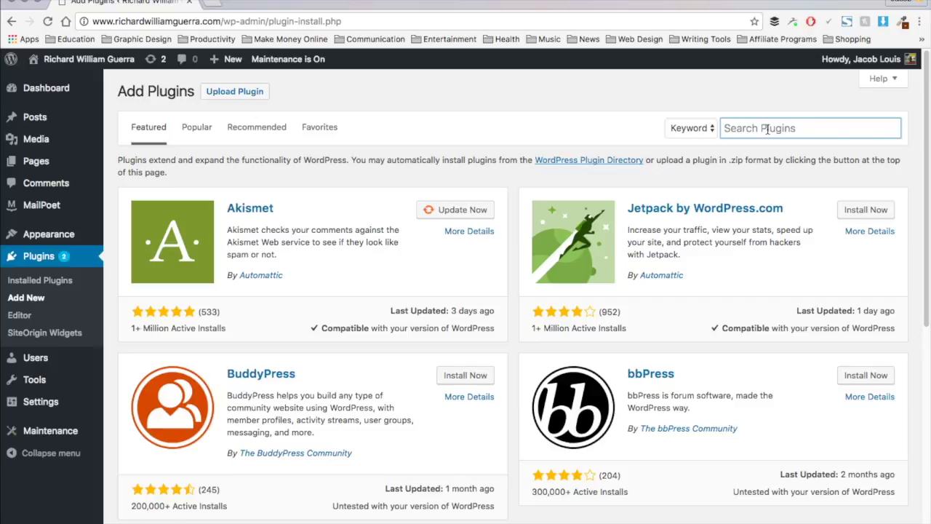
text(custom con)
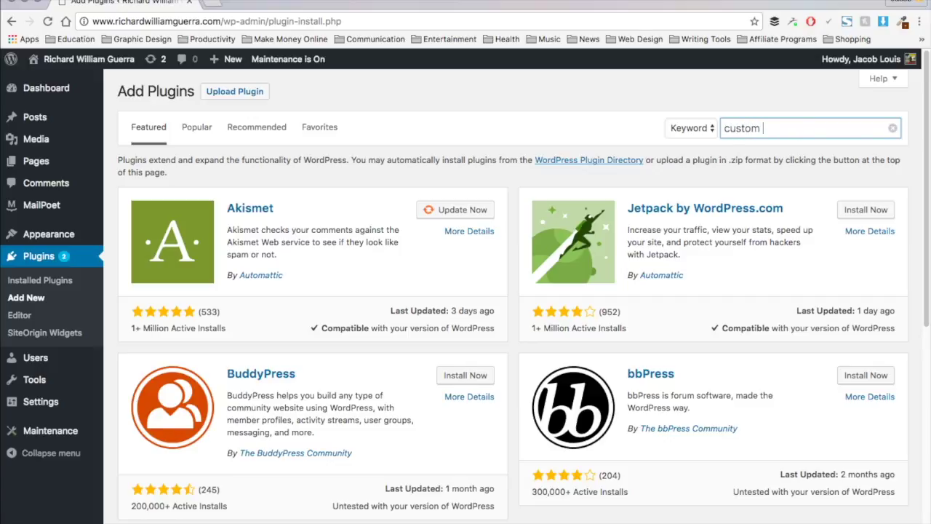
text(tact forms)
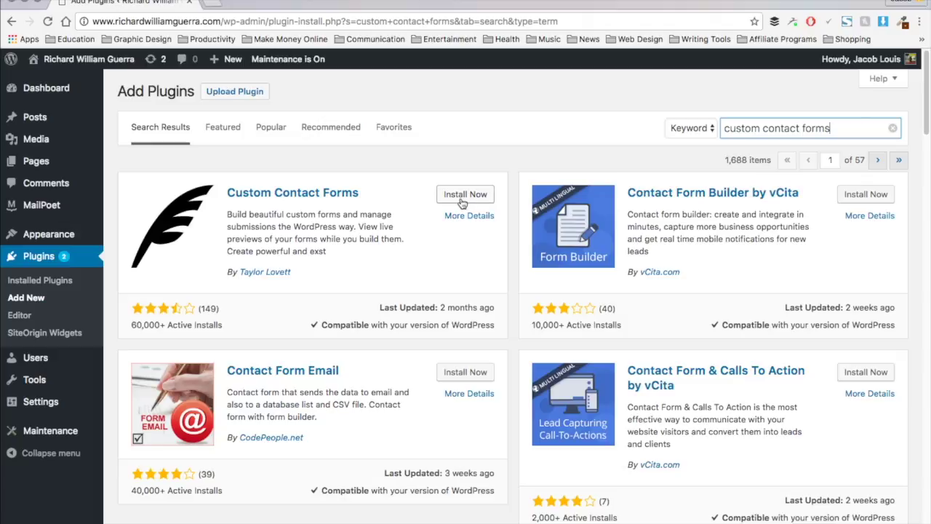
click(456, 197)
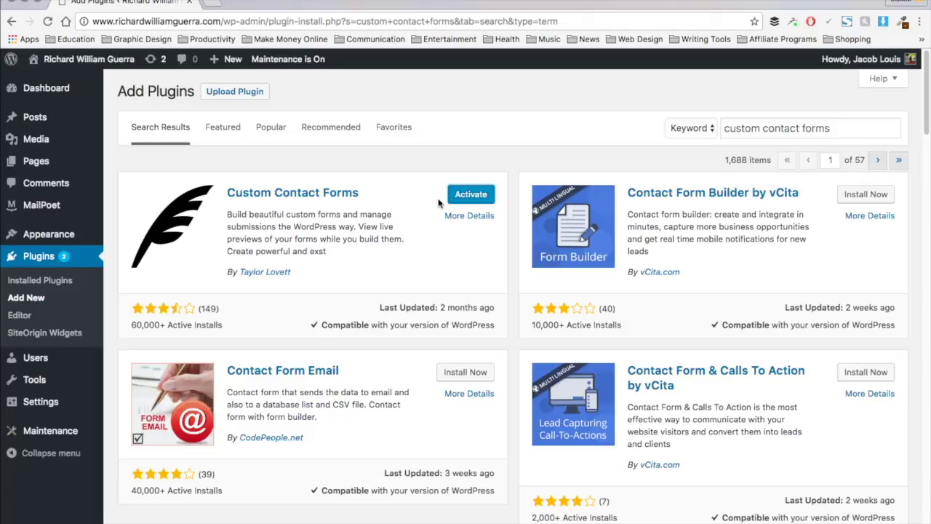
click(474, 200)
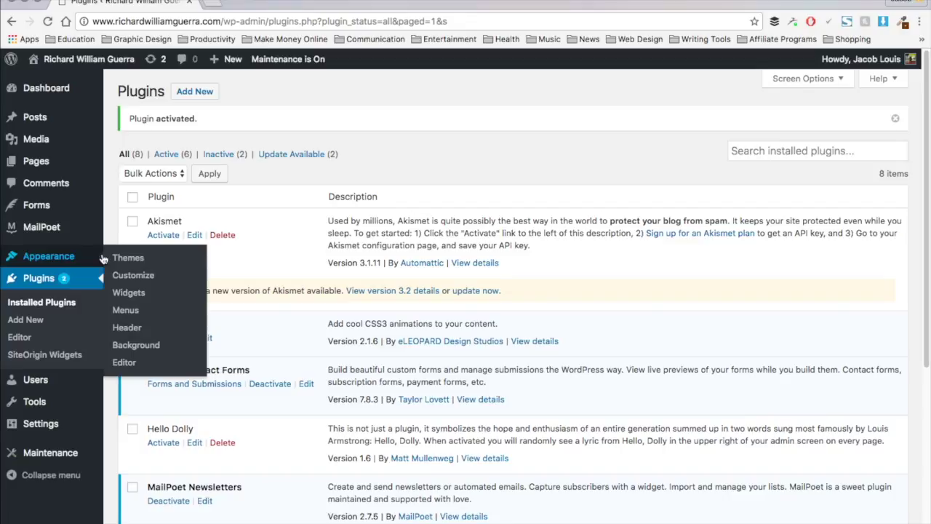
mouse_move(53, 234)
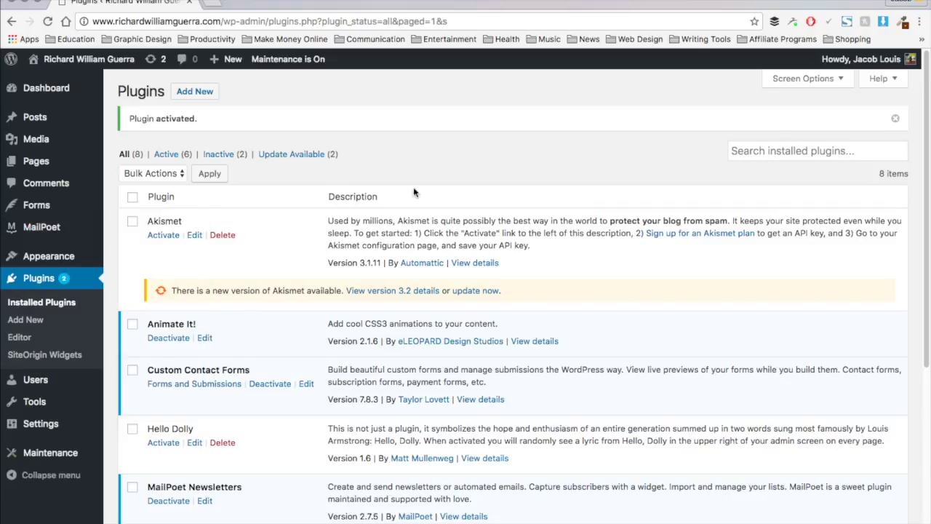
From Add New, search 'wp canvas gallery', then install and activate WP Canvas - Gallery
click(40, 321)
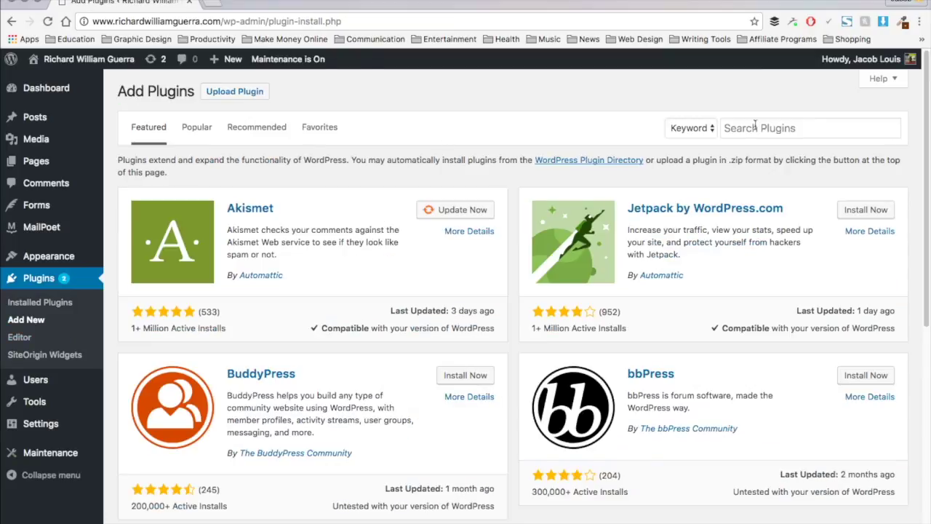
click(763, 127)
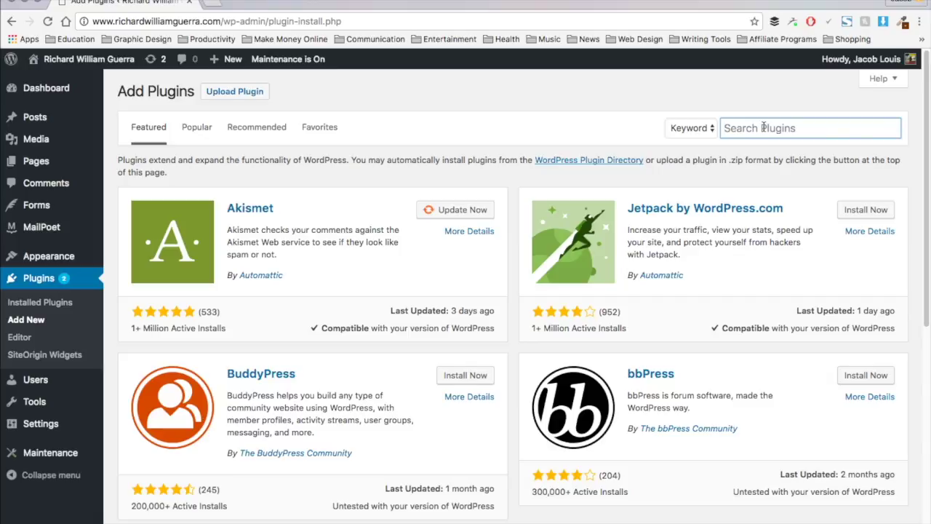
text(wp can)
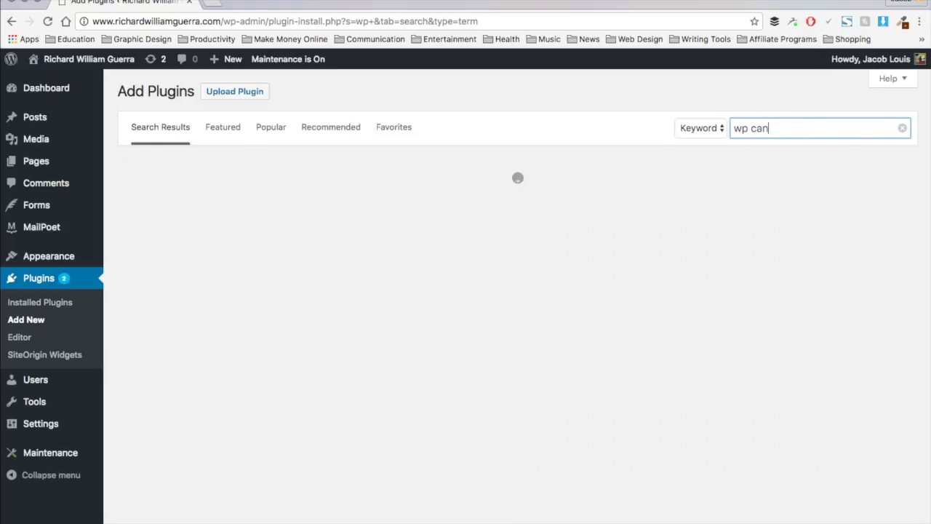
text(vas galler)
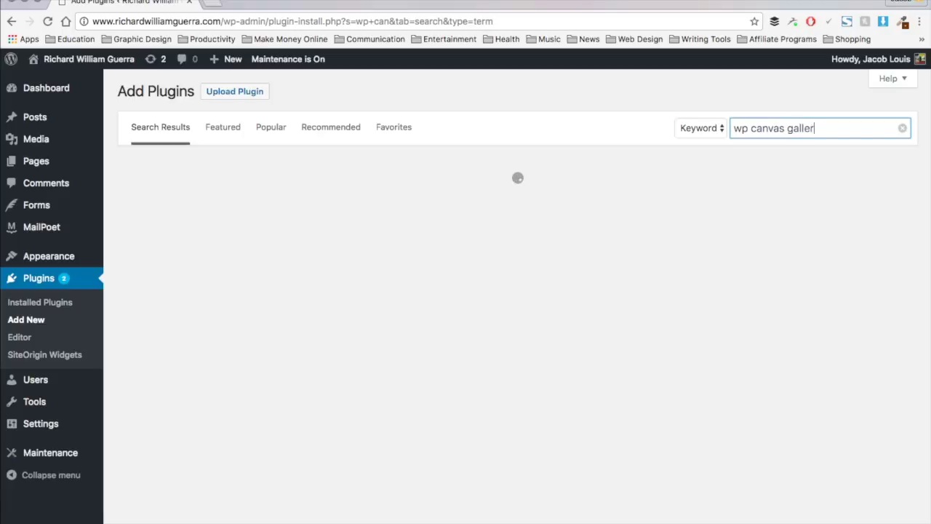
text(y)
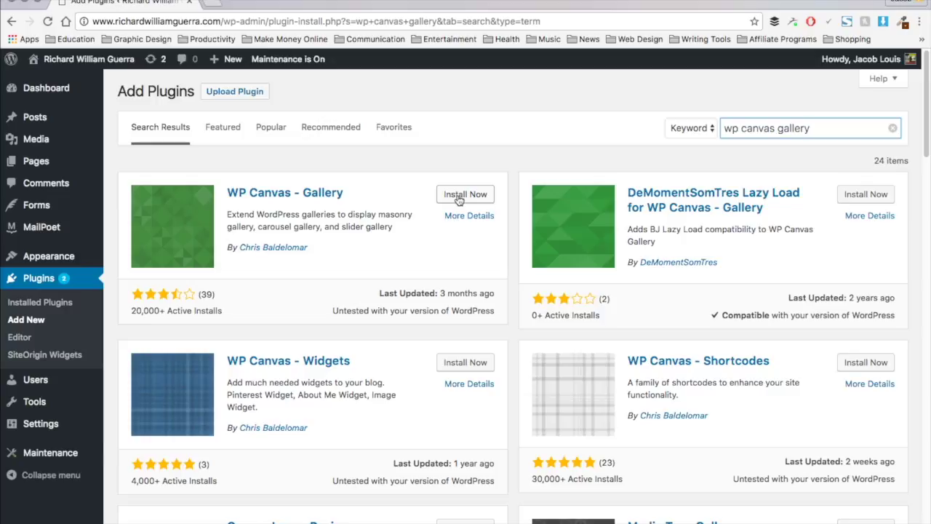
click(459, 199)
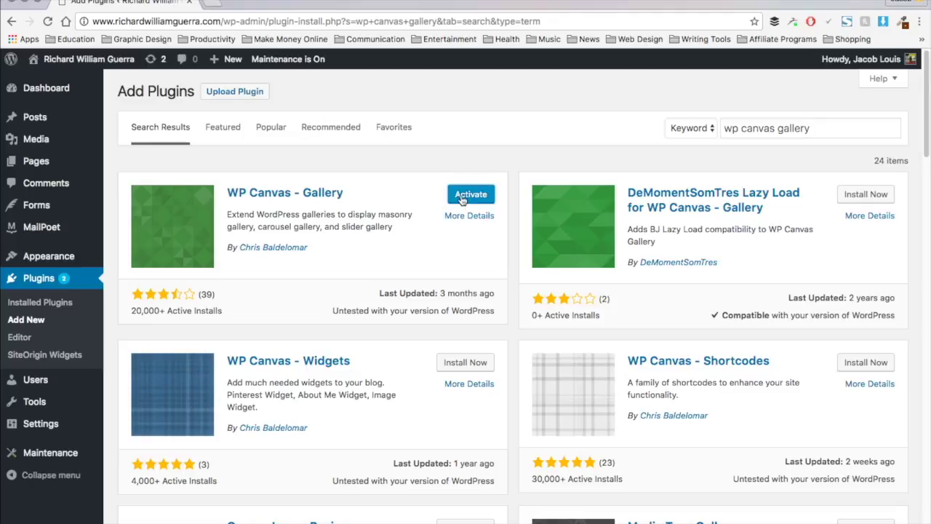
click(461, 200)
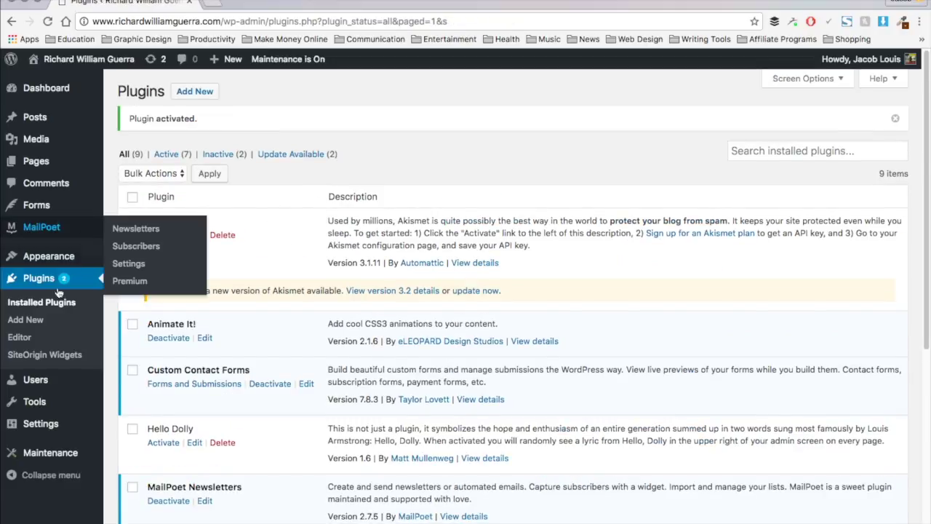
From Add New, search 'yoast SEO', then install and activate Yoast SEO
click(32, 322)
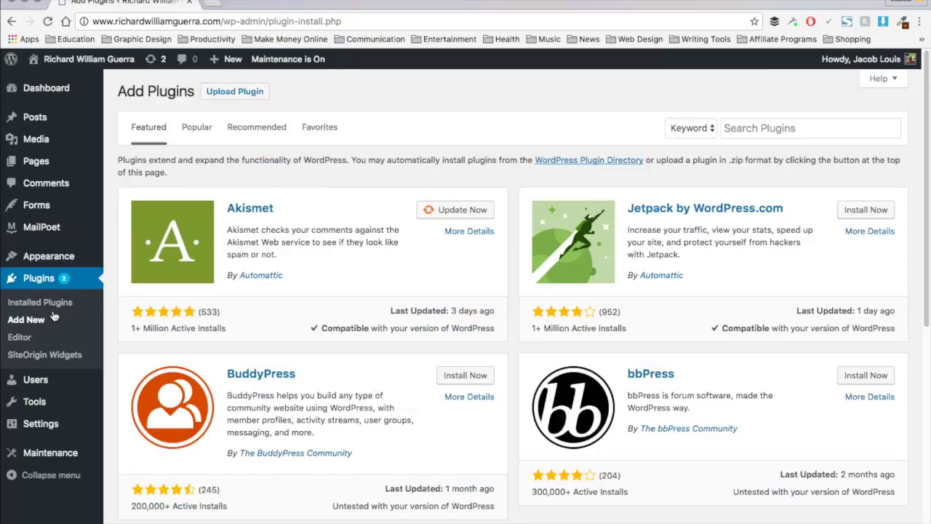
click(739, 128)
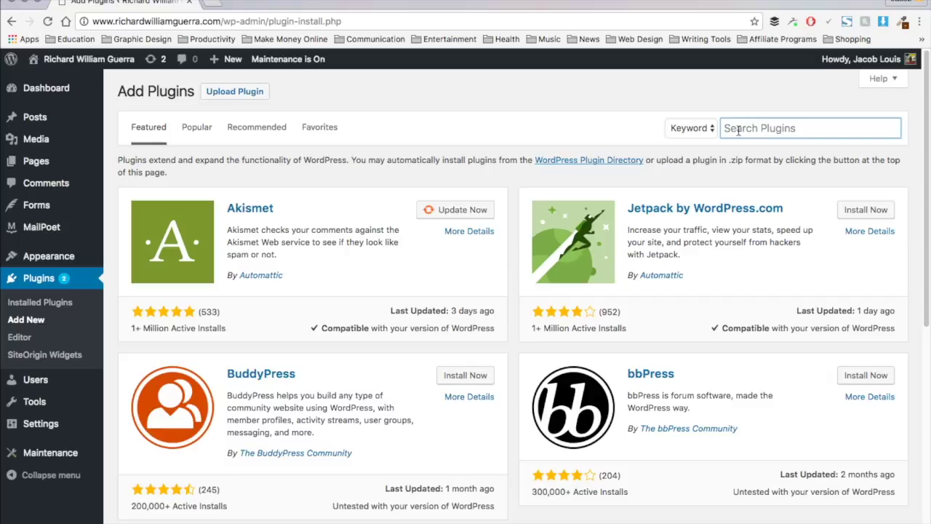
text(yoast )
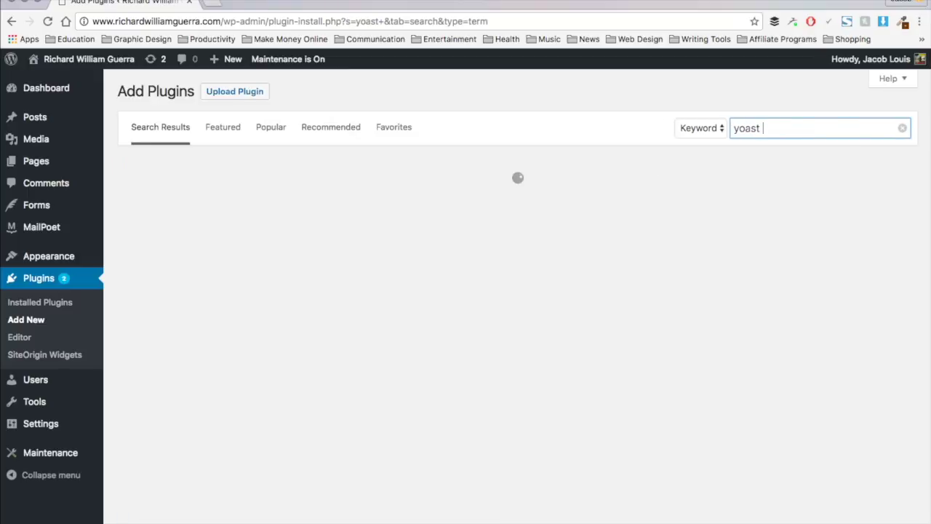
text(SEO)
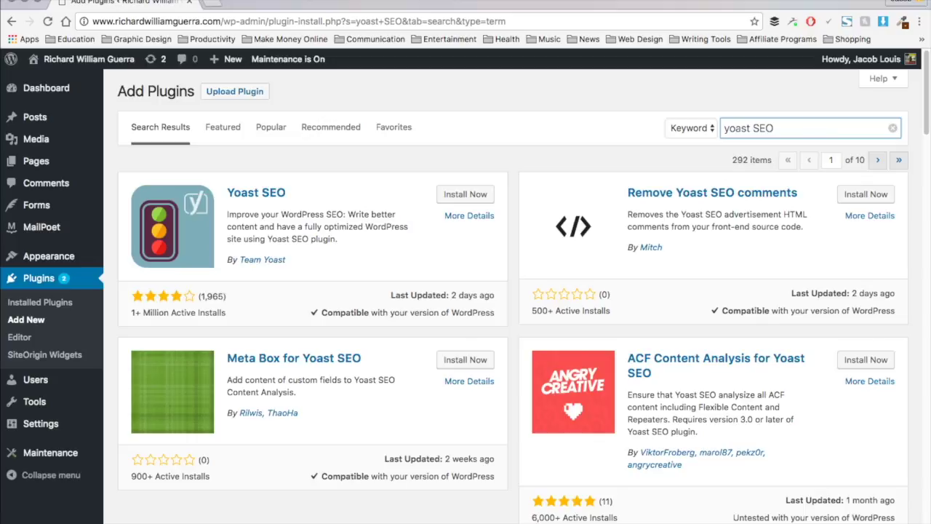
click(462, 195)
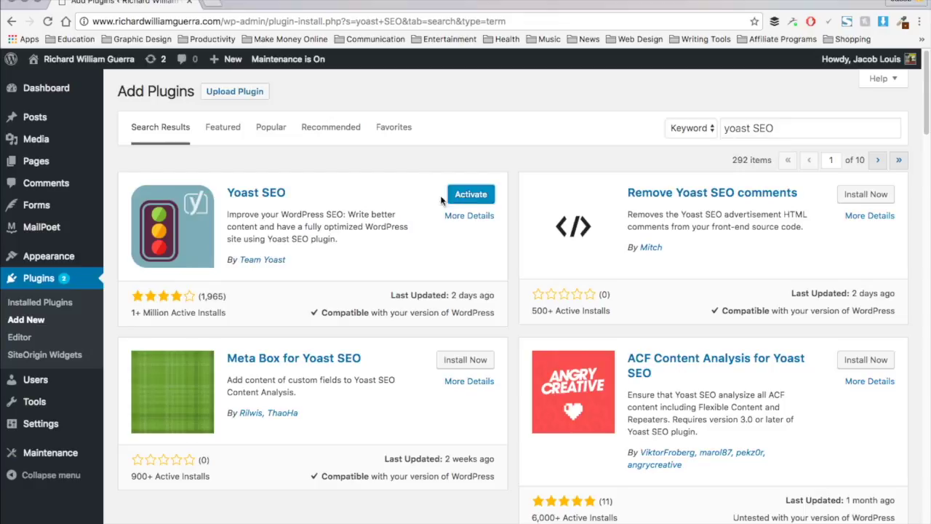
click(461, 198)
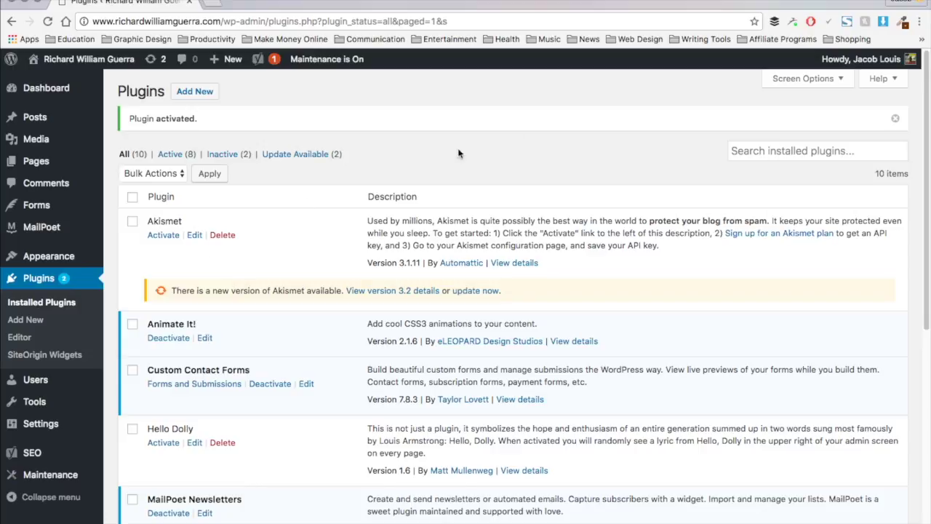
click(25, 319)
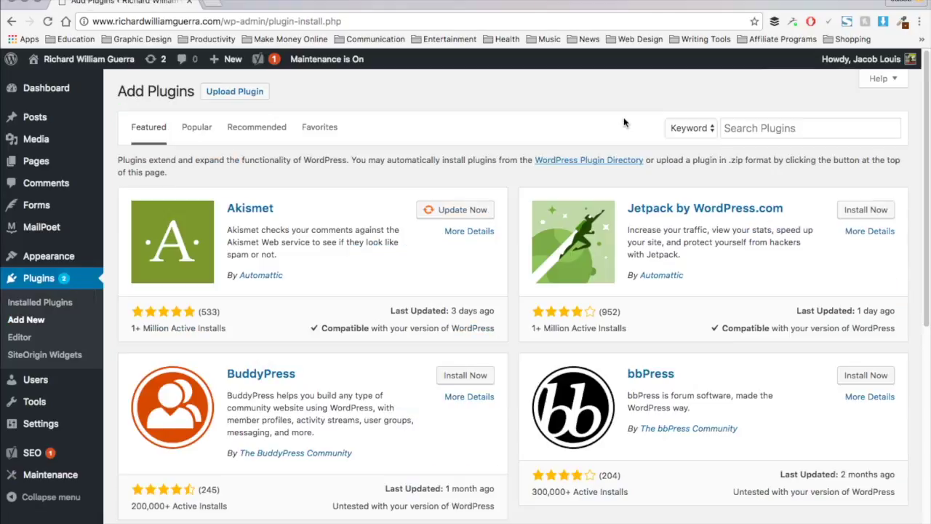
Search 'page trans', then install and activate the Page Transition plugin
click(741, 127)
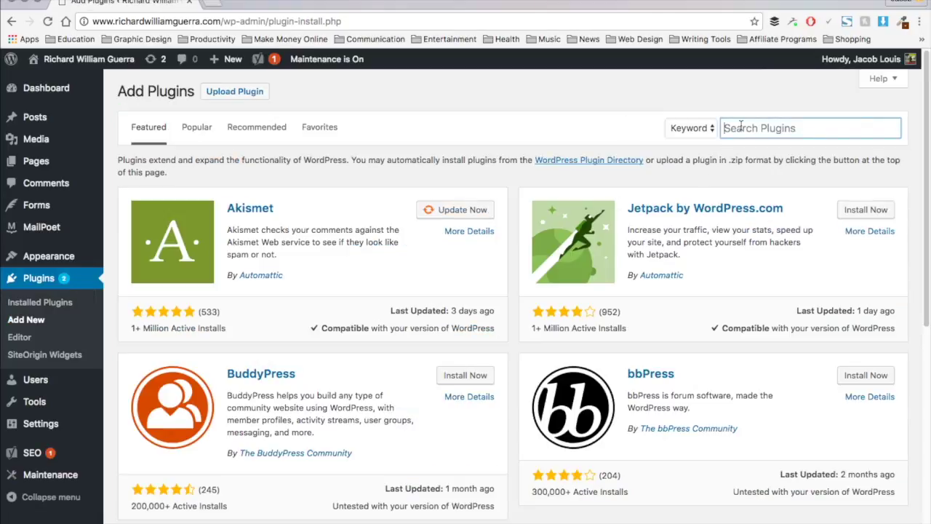
text(page )
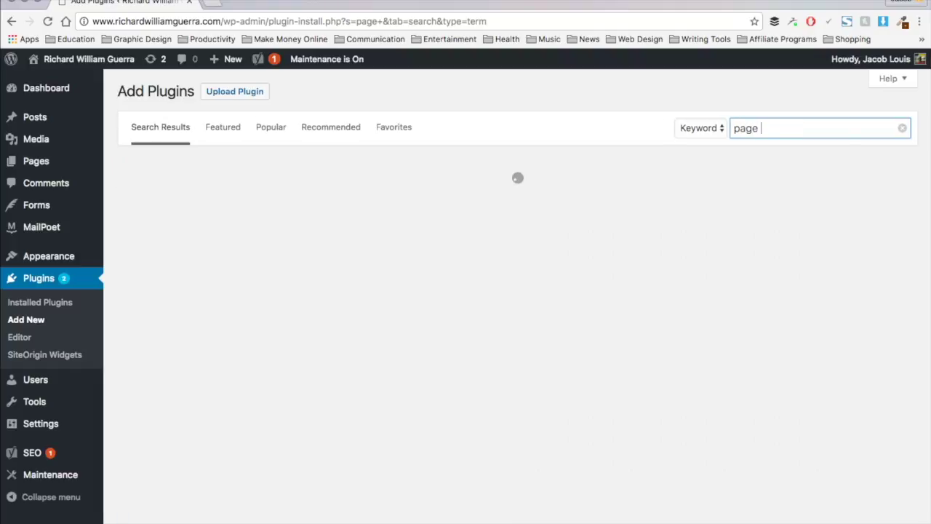
text(tra)
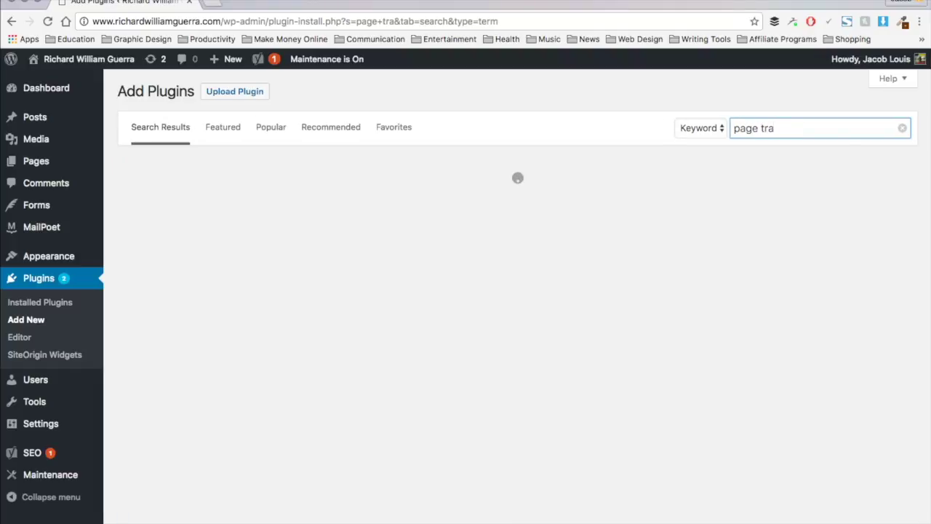
text(nsition)
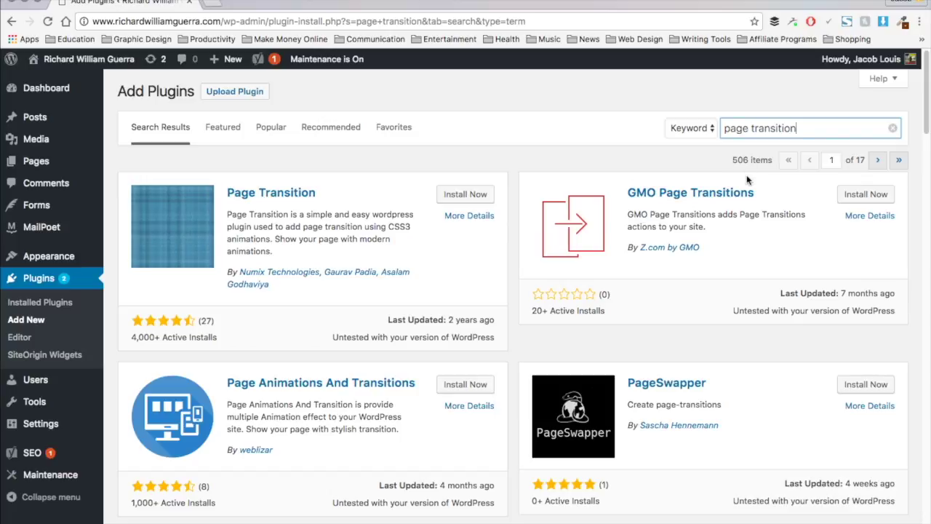
click(463, 196)
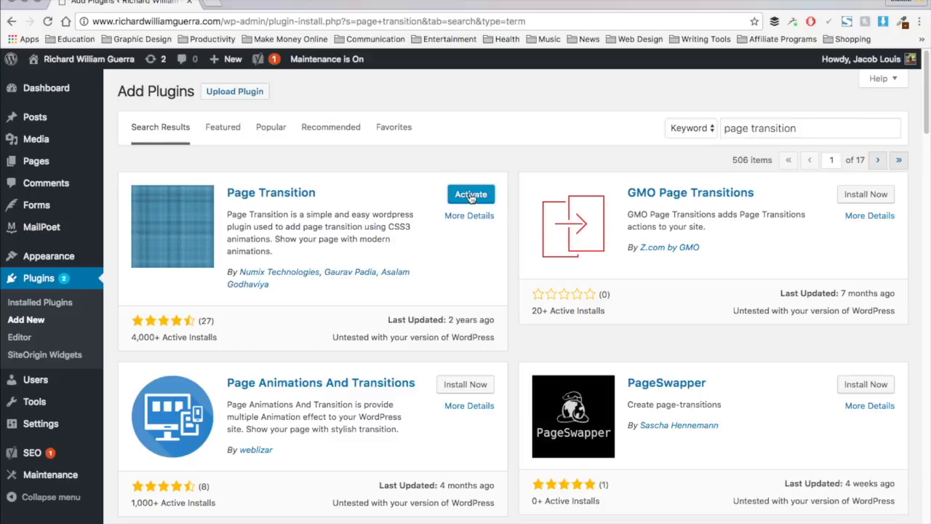
click(469, 195)
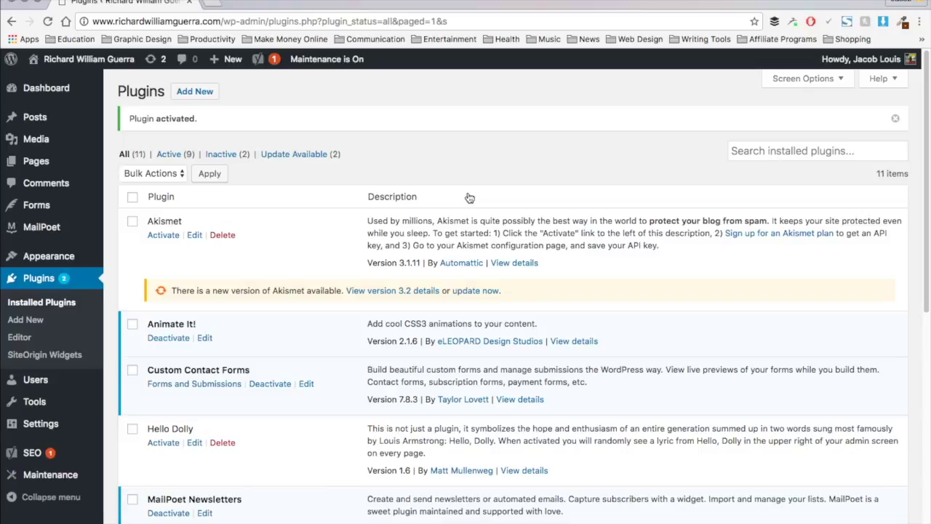
click(28, 319)
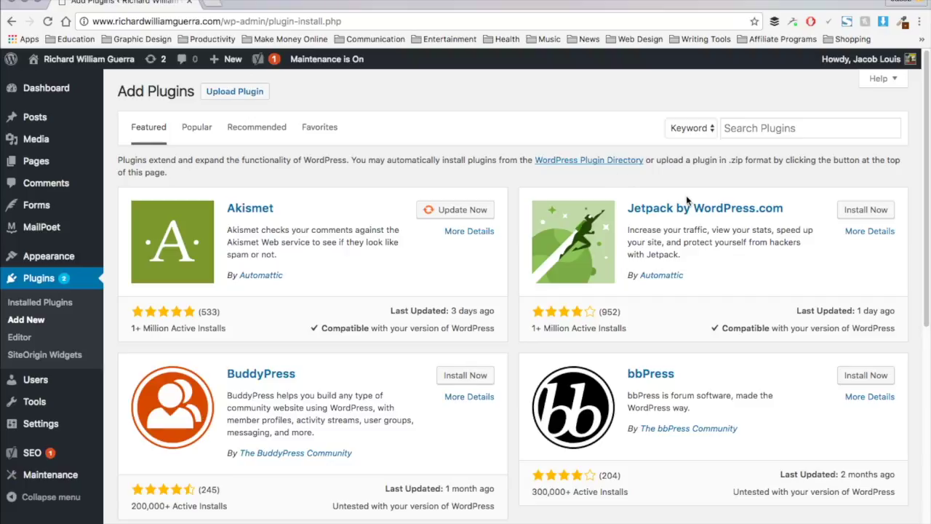
Search for 'easy google fonts', then install and activate the Easy Google Fonts plugin
click(758, 127)
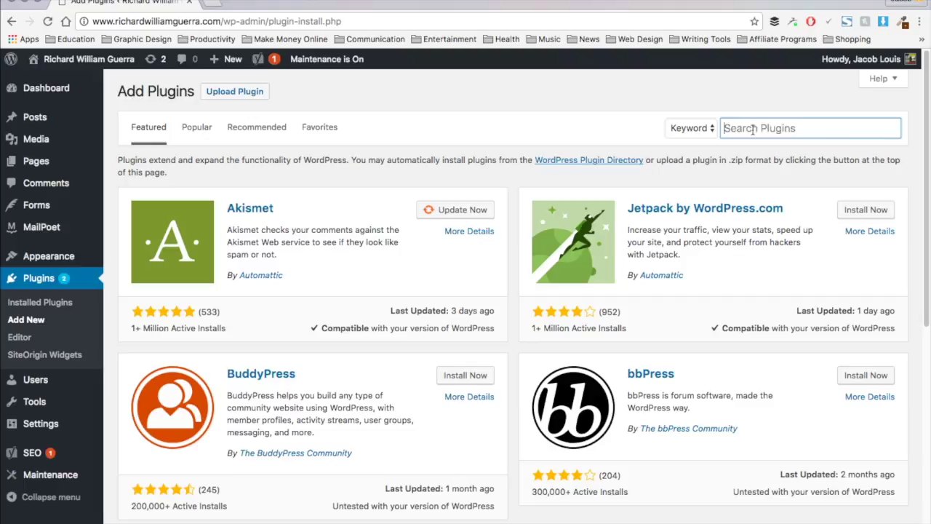
text(easy googo)
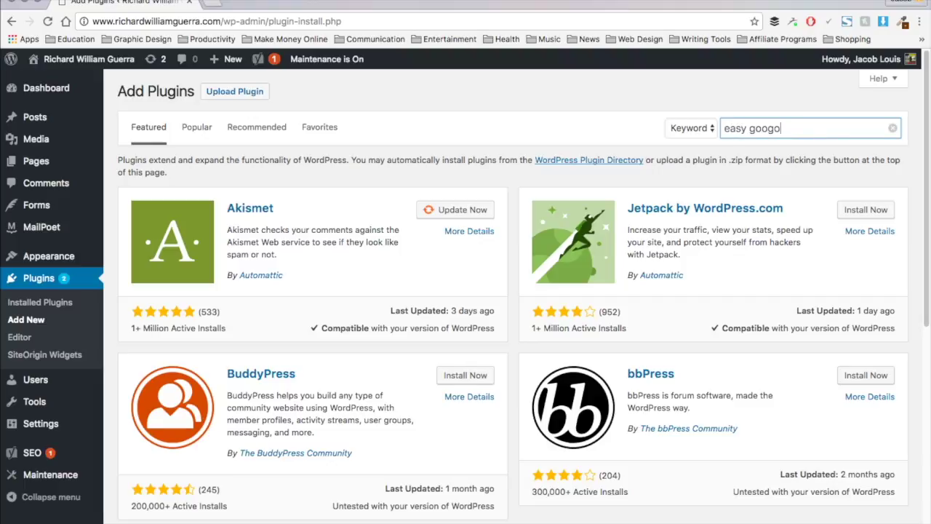
key(BackSpace)
text(le fonts)
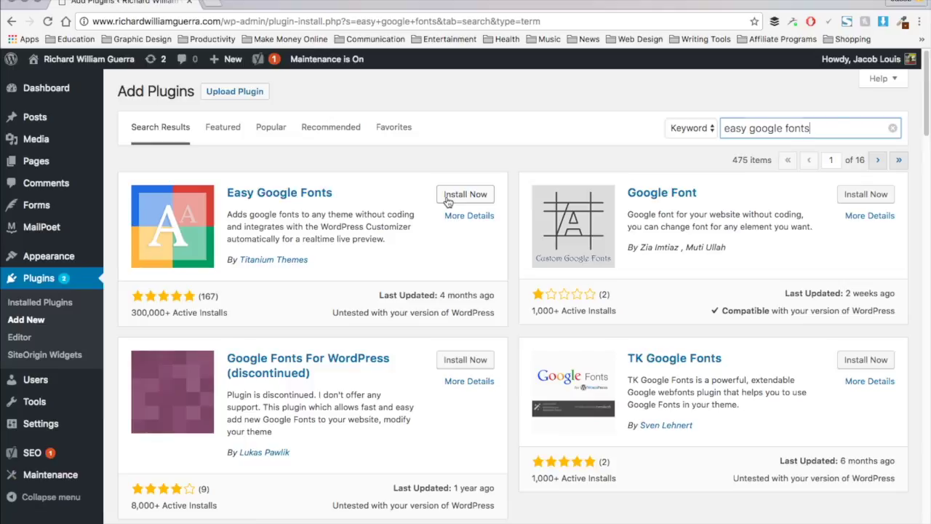
click(448, 202)
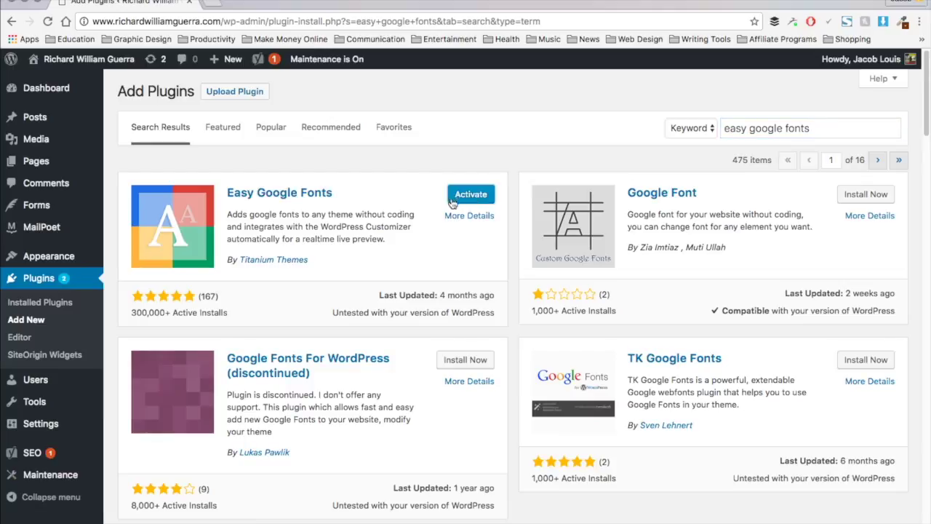
click(463, 199)
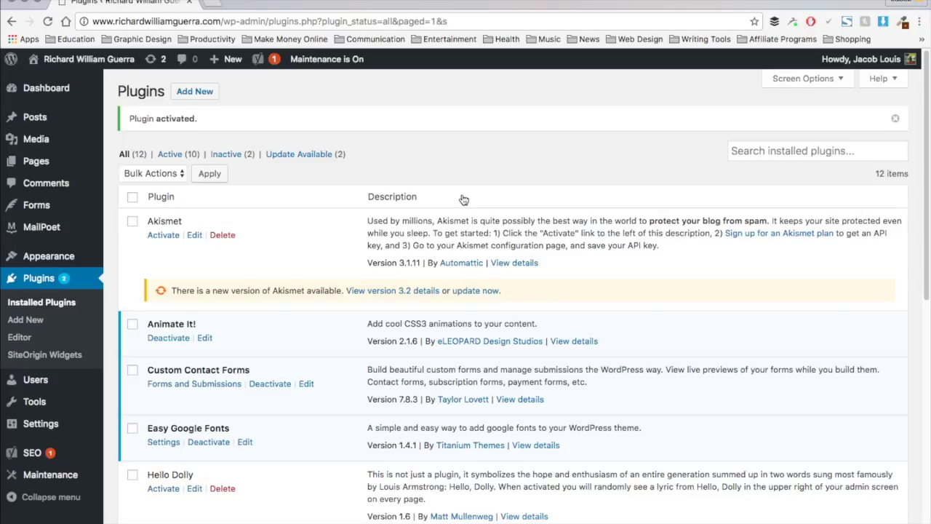
Go back to the Plugins > Add New page showing featured plugins
click(32, 320)
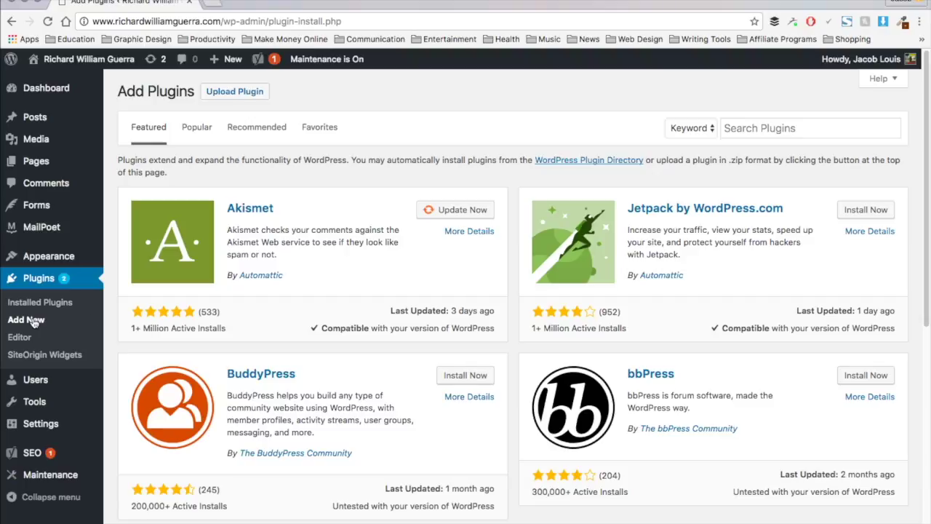
Search the plugin directory for 'easy smooth scroll links'
click(751, 124)
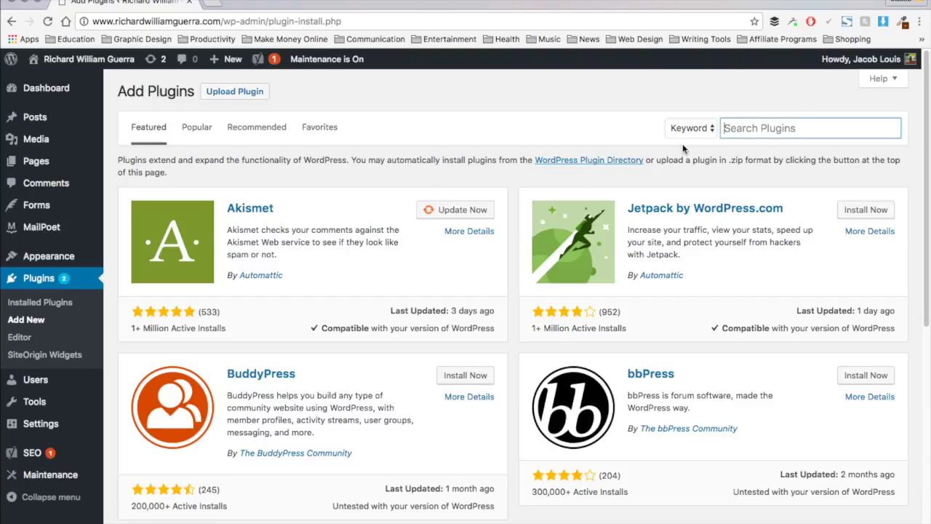
click(37, 320)
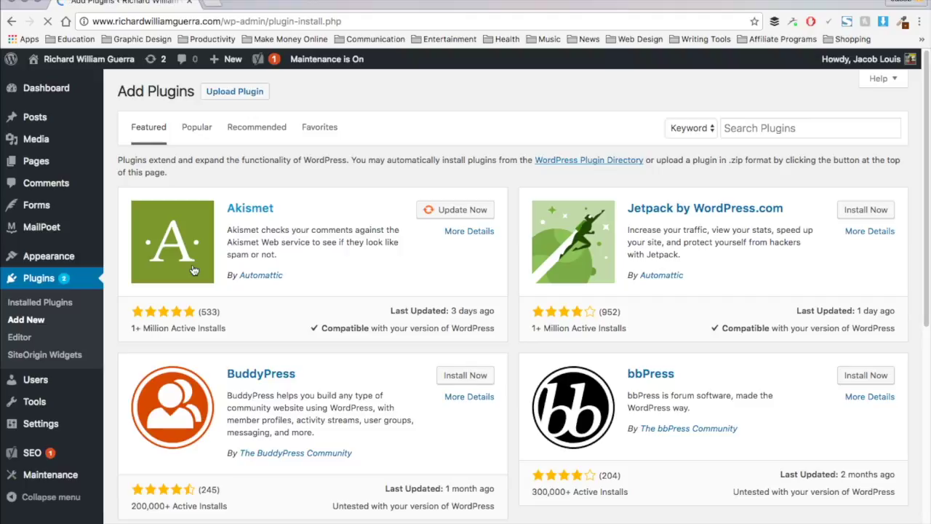
click(743, 124)
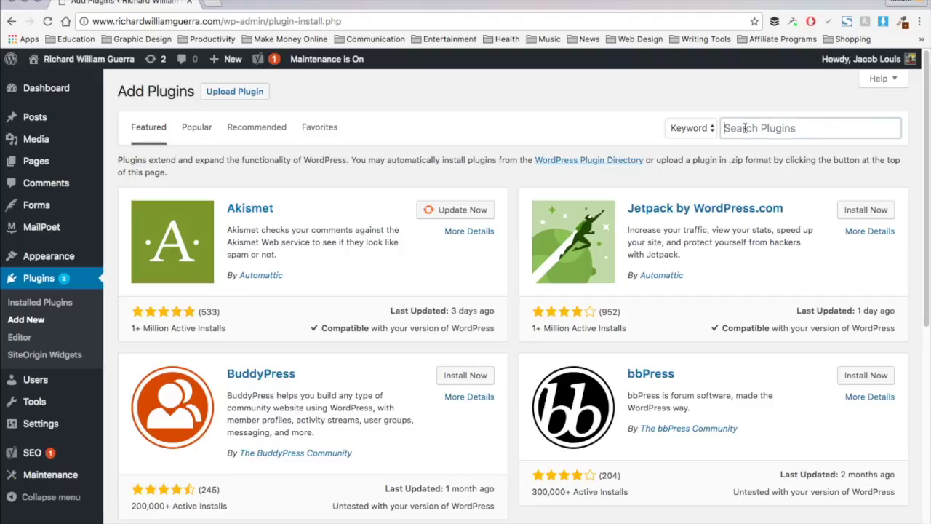
text(easy smooth )
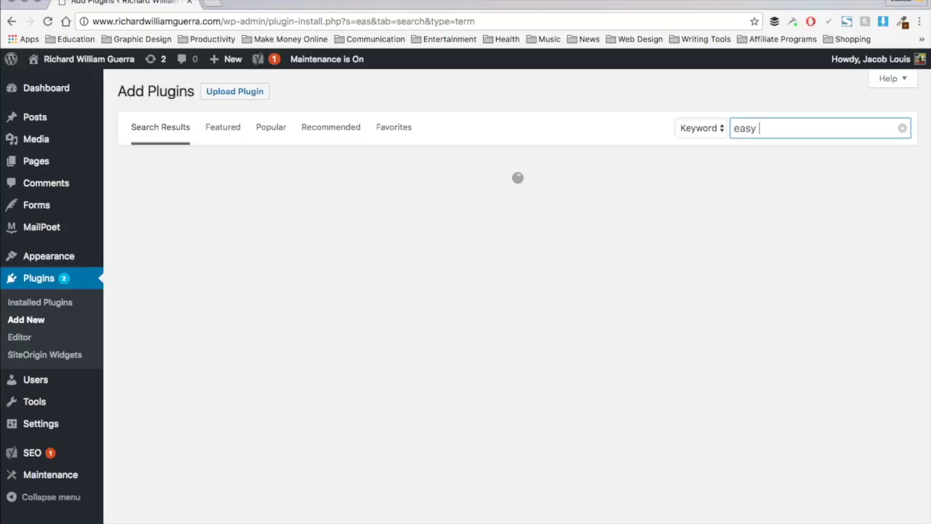
text(scrool)
key(BackSpace)
key(BackSpace)
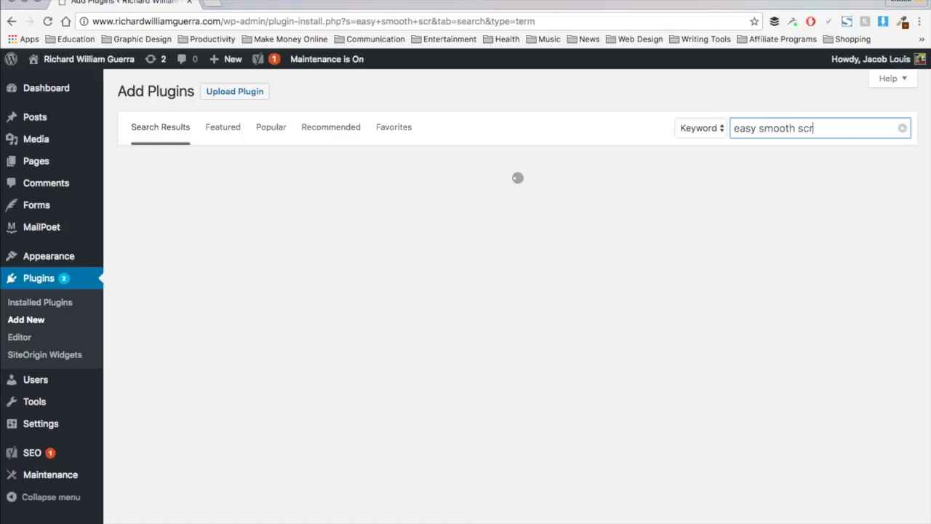
text(ll links)
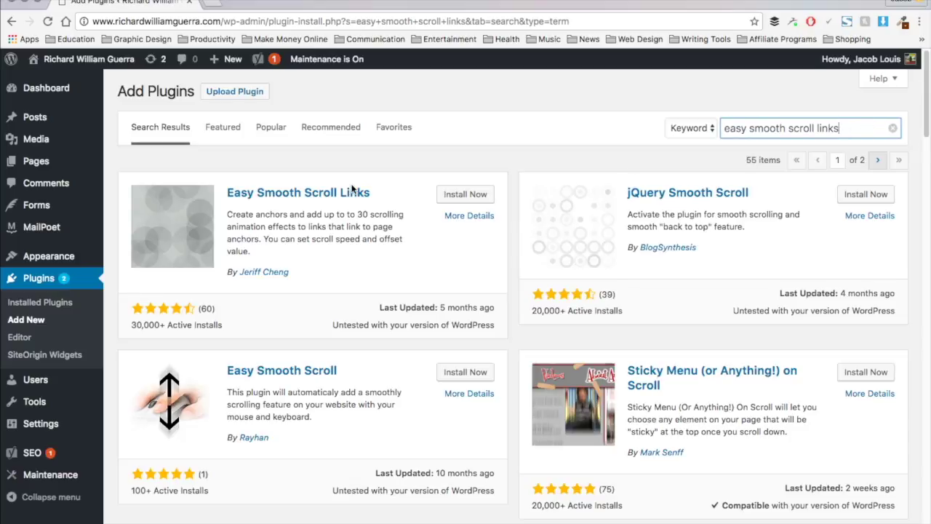
Install and activate Easy Smooth Scroll Links, then return to Add Plugins
click(458, 195)
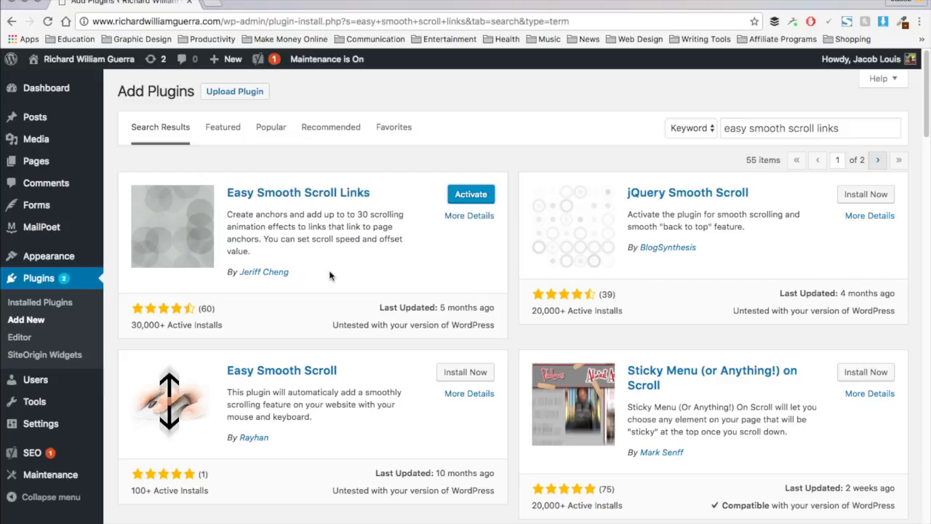
click(473, 192)
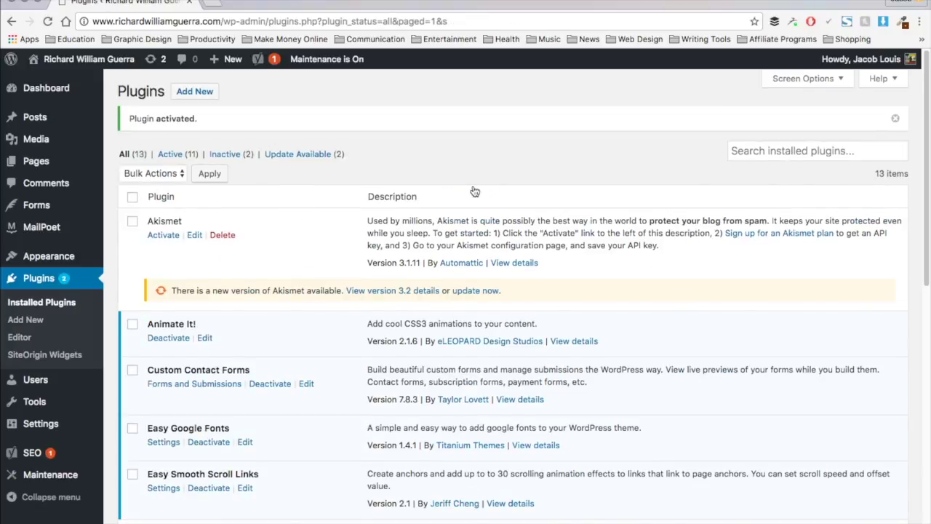
click(28, 321)
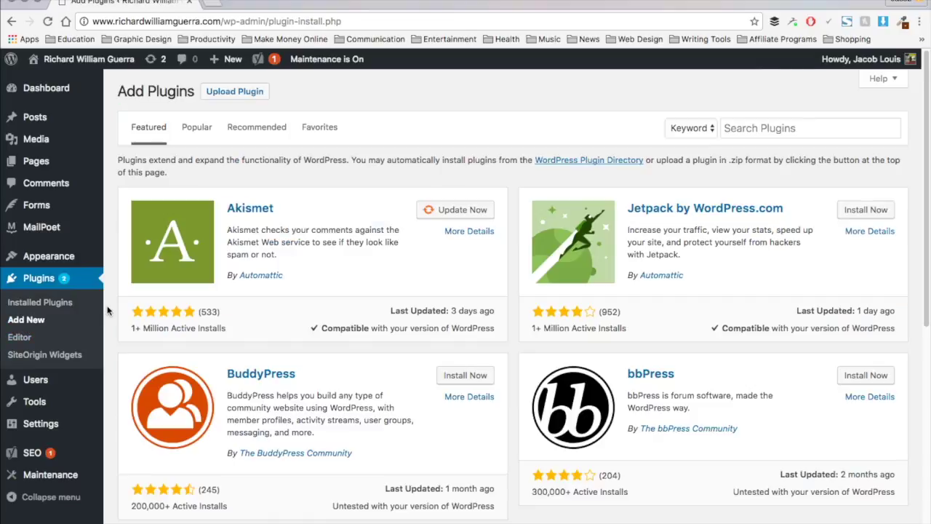
Search for 'easy fancy box' and browse the 82 results
click(754, 128)
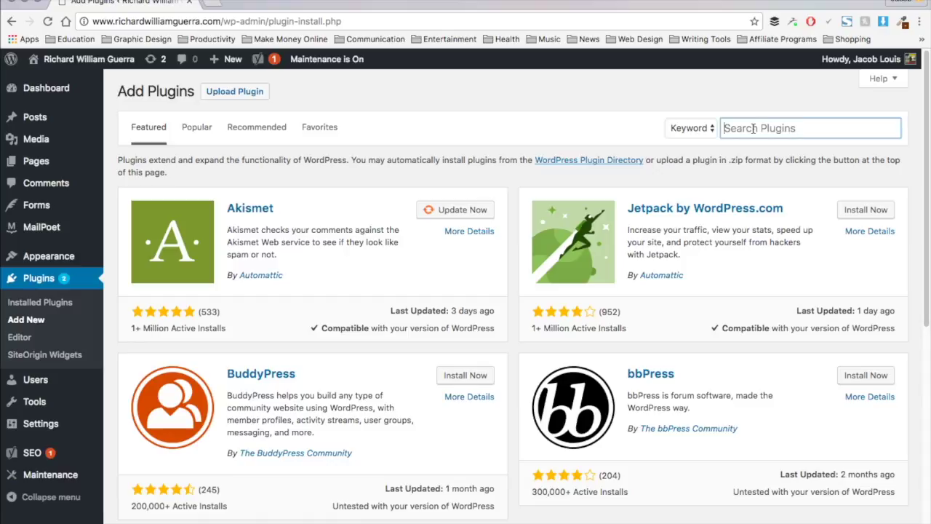
text(ea)
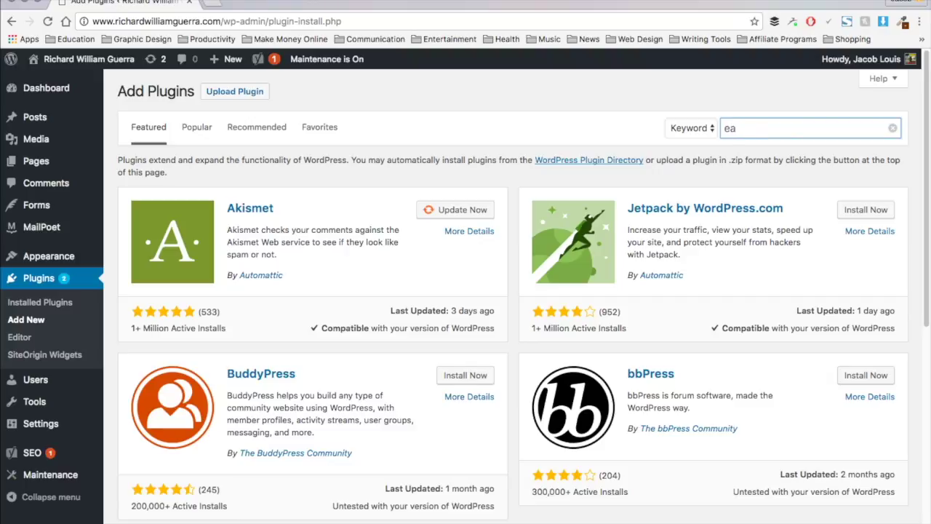
text(sy )
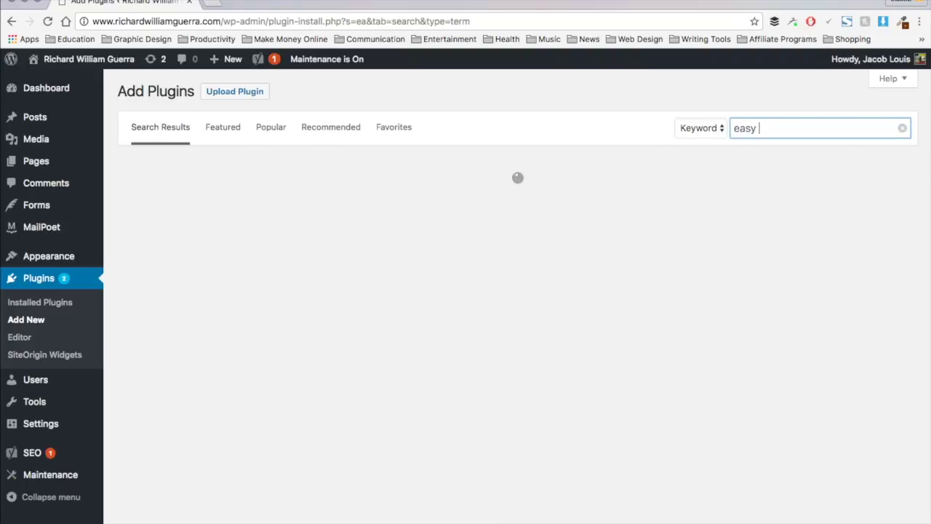
text(fa)
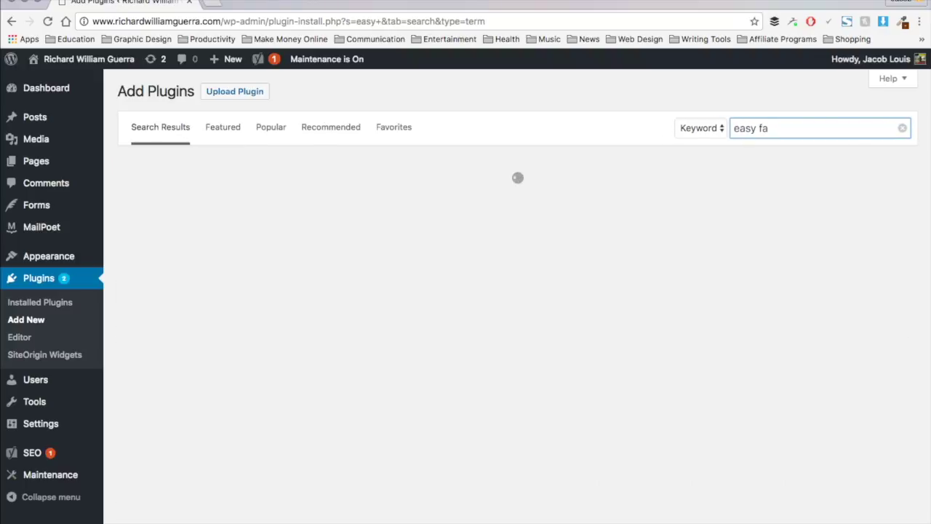
text(ncy)
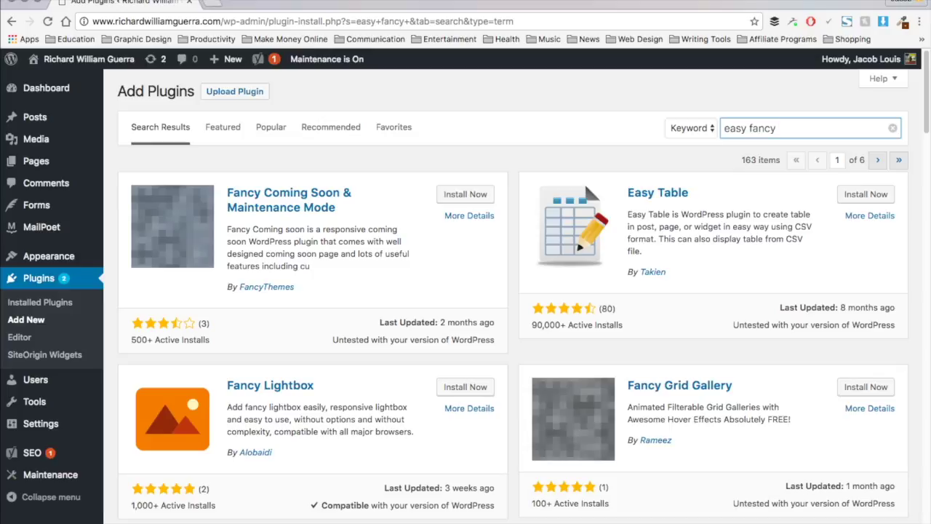
text(box)
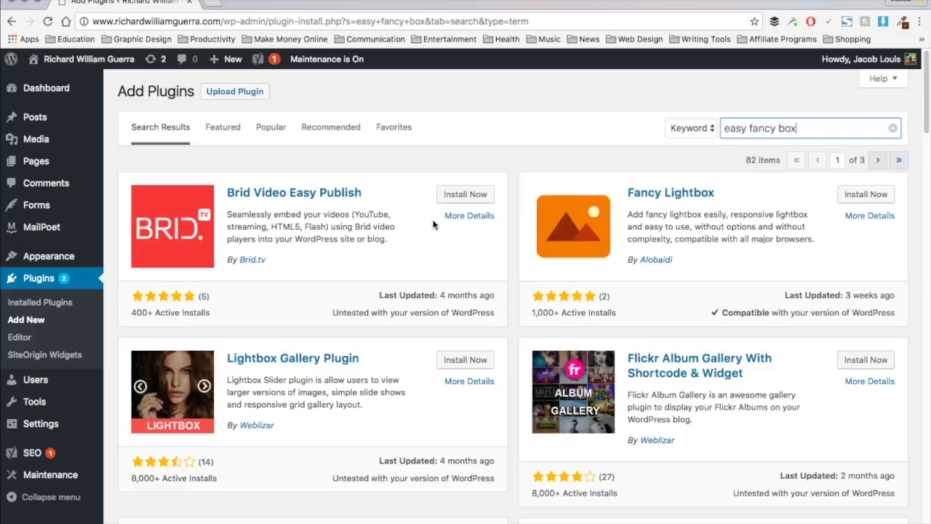
scroll(331, 291, down, 5)
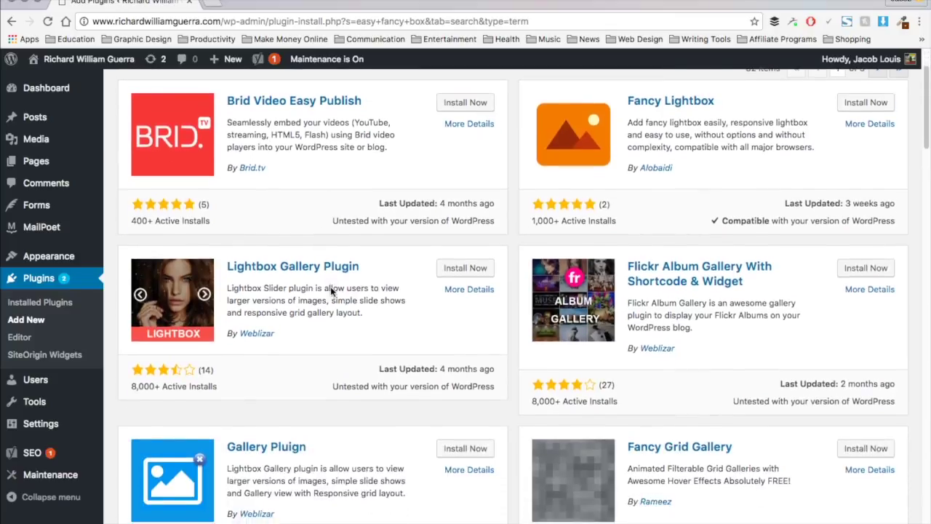
scroll(331, 291, down, 8)
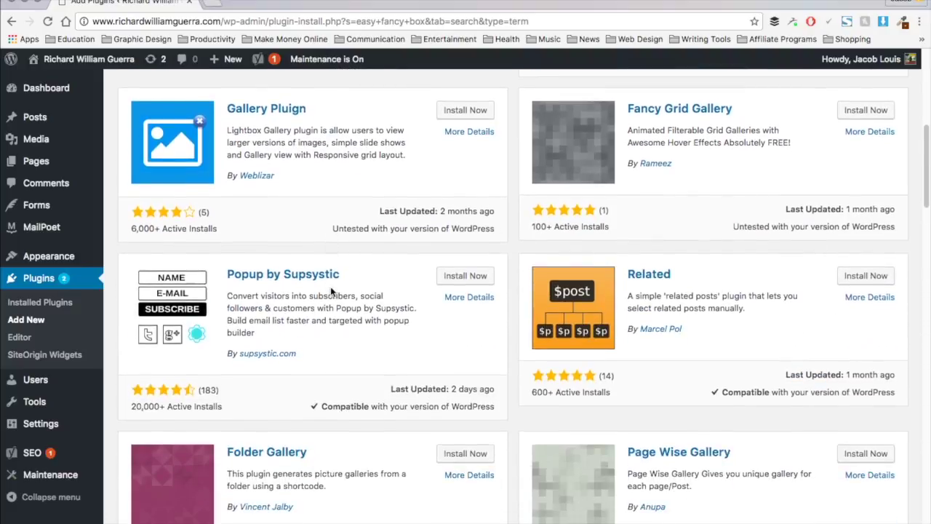
scroll(331, 291, up, 12)
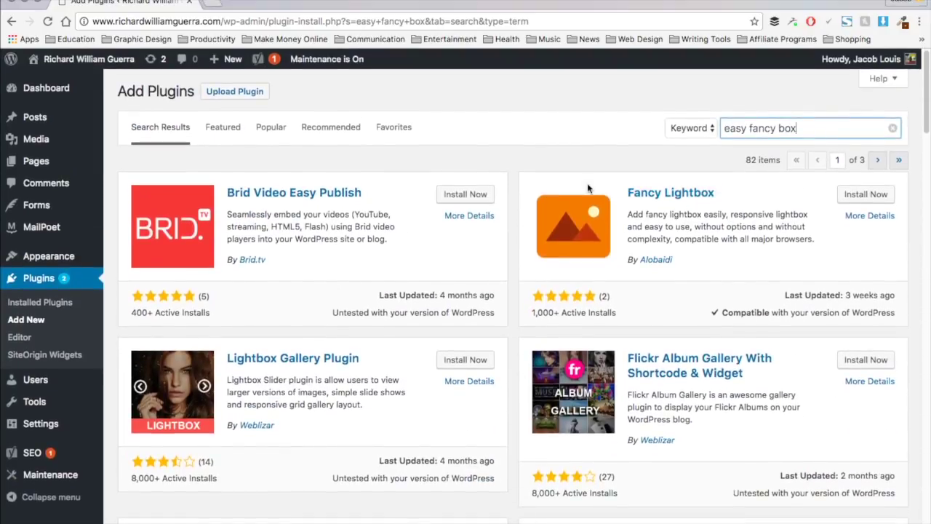
Change the search to 'easy fancybox', then install and activate Easy FancyBox
click(781, 128)
key(BackSpace)
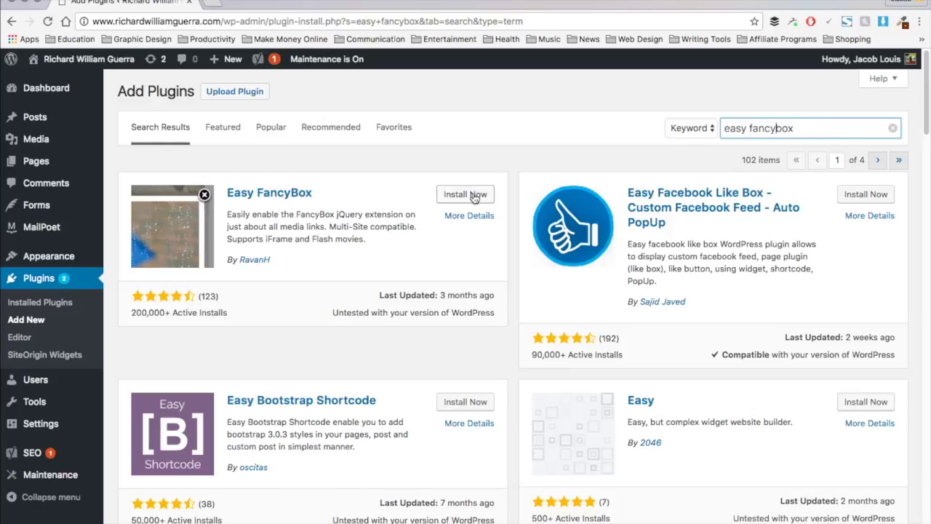
click(468, 195)
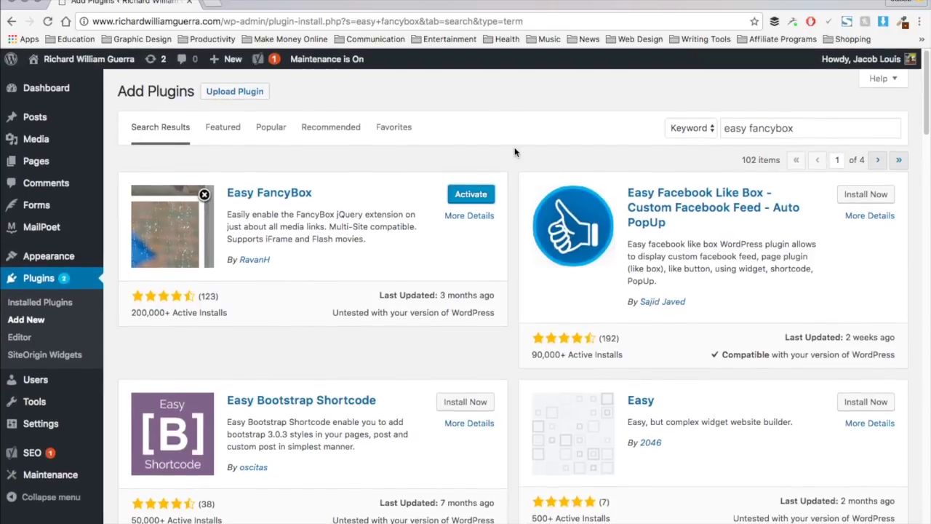
click(468, 194)
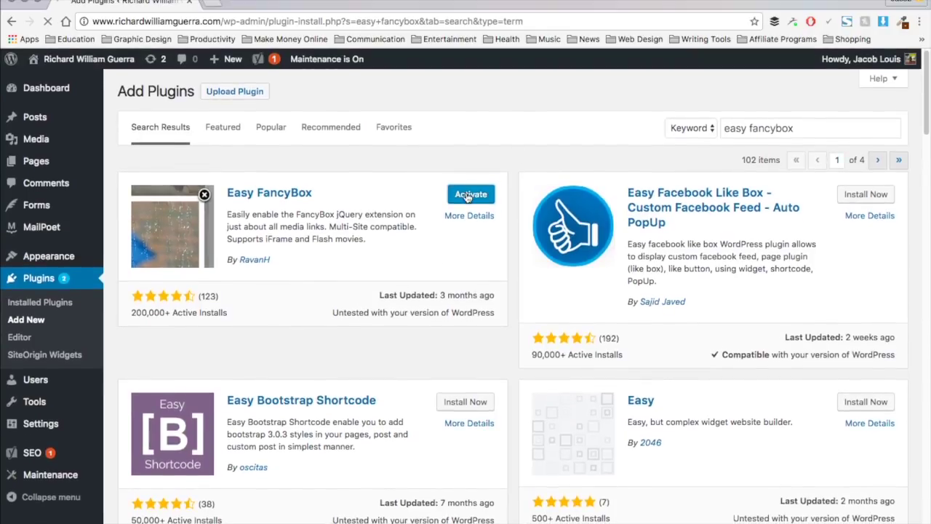